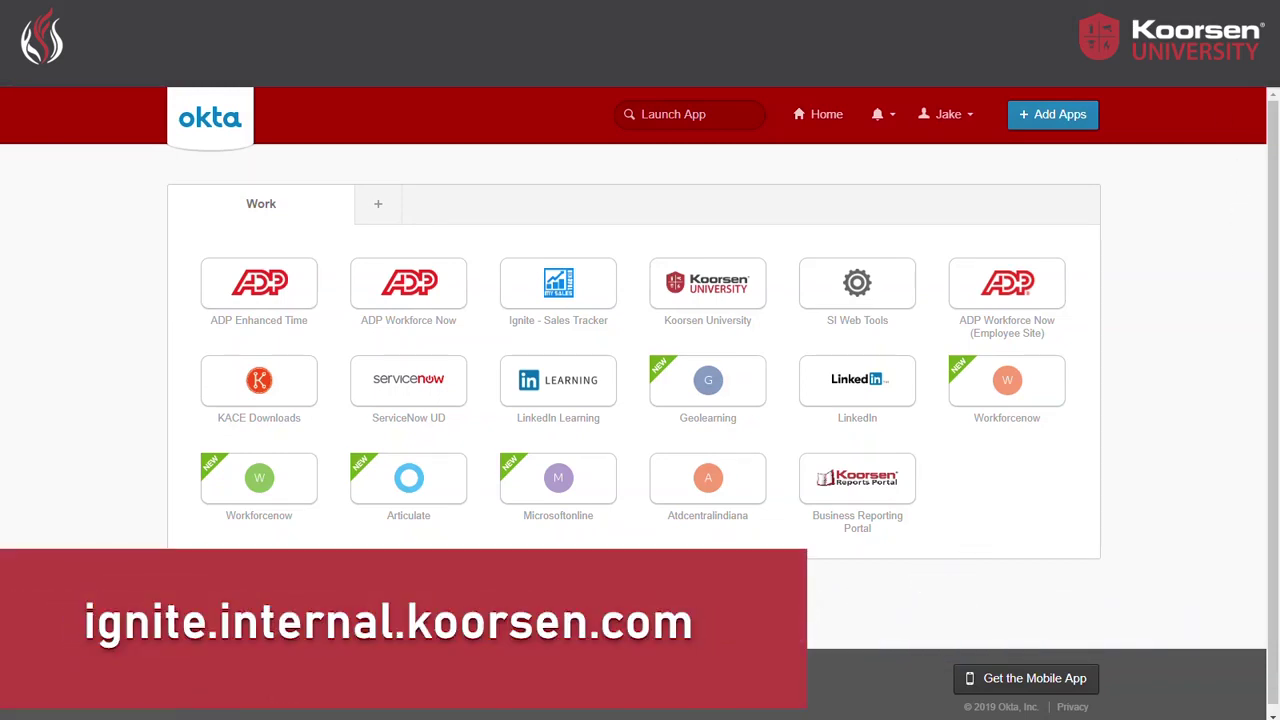
Step: Launch the Ignite - Sales Tracker app from Okta and sign in with the prefilled credentials
{"action": "key", "text": "alt+o"}
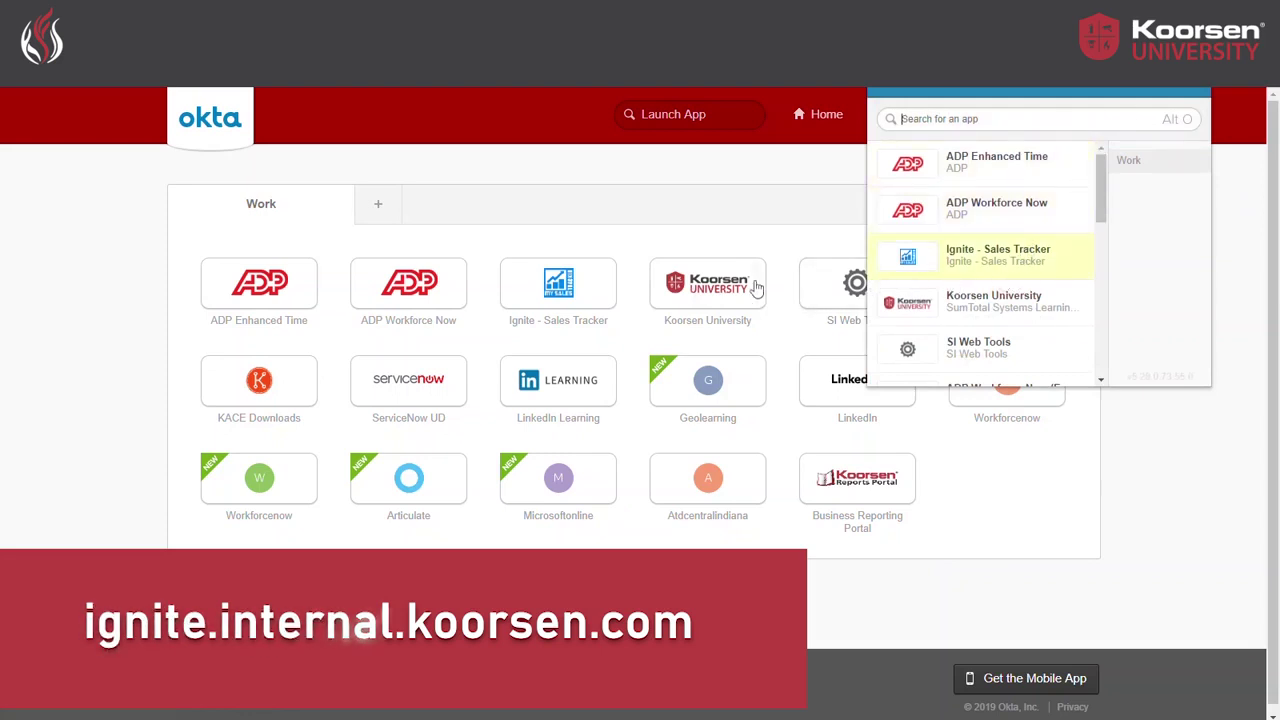
{"action": "left_click", "coordinate": [553, 289]}
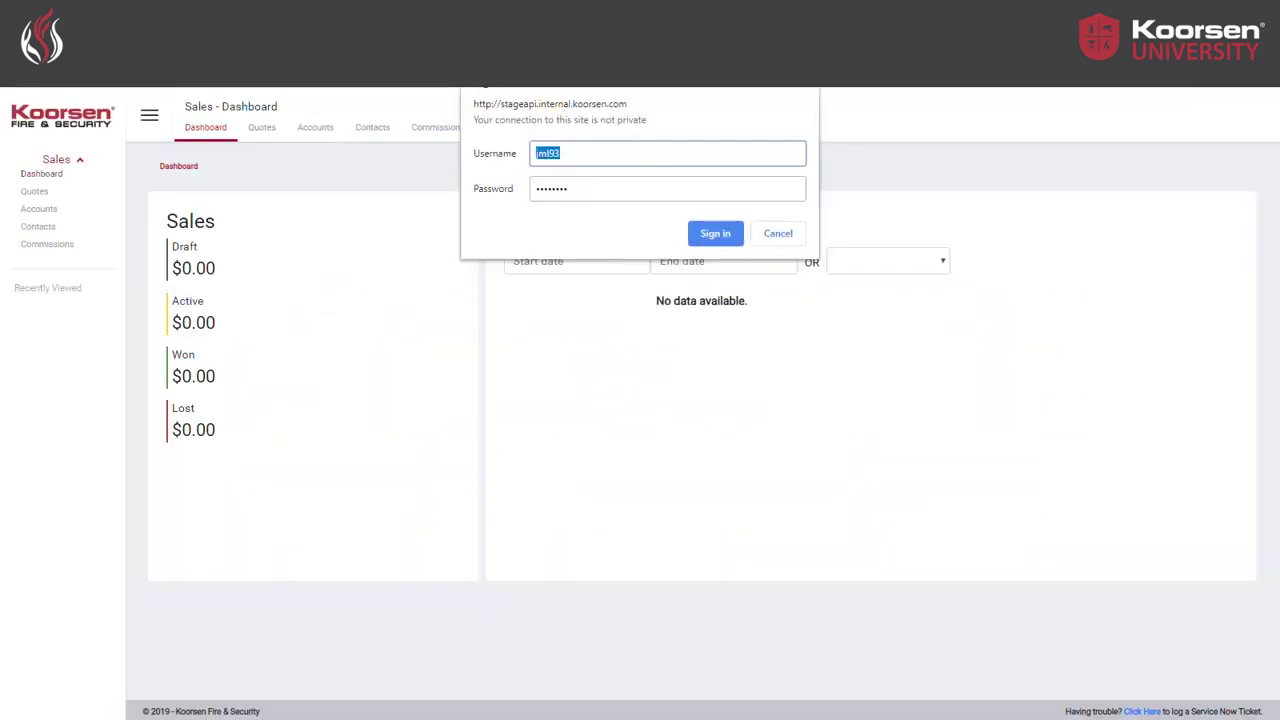
{"action": "left_click", "coordinate": [630, 188]}
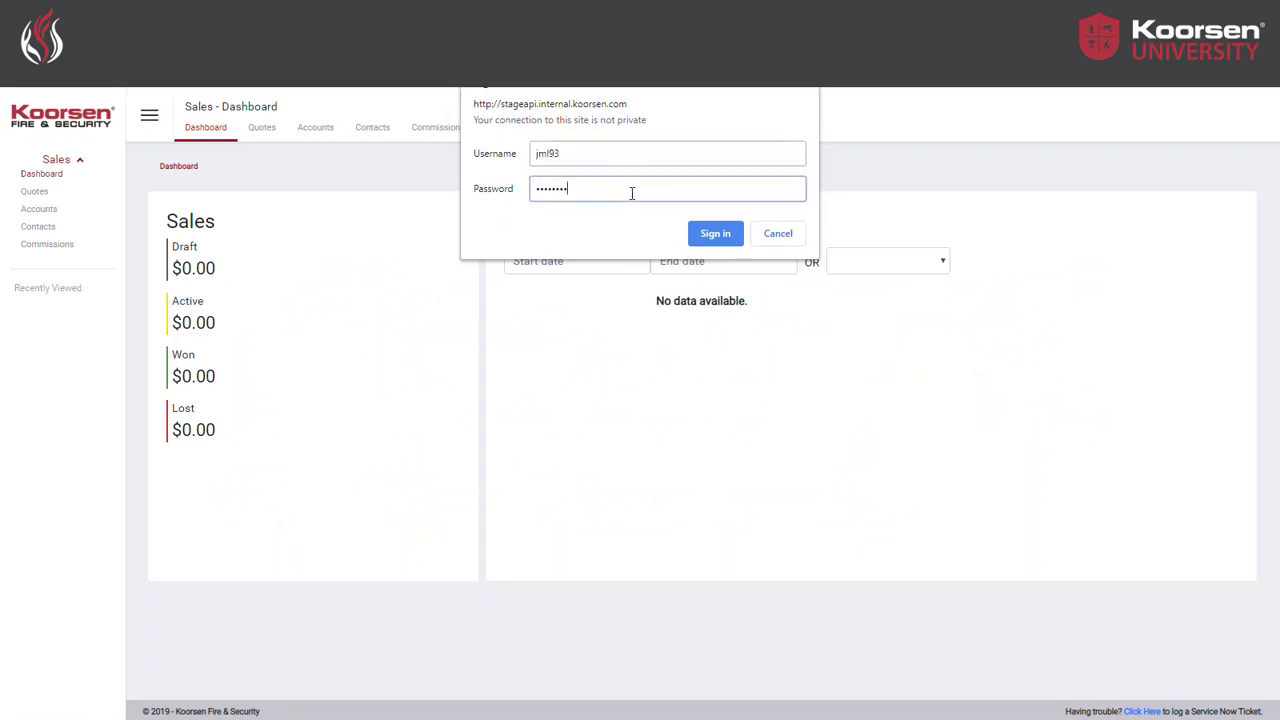
{"action": "left_click", "coordinate": [712, 234]}
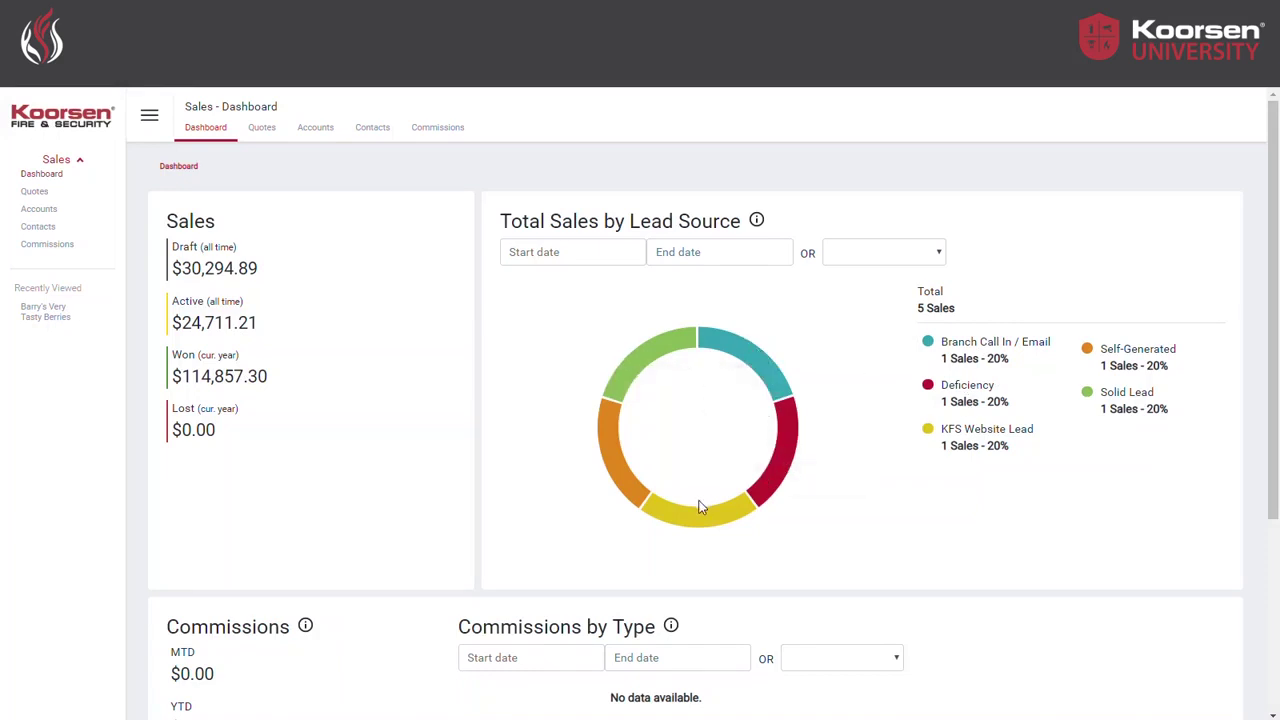
Step: Look over the dashboard's sales and commissions charts and their date range choices without applying a filter
{"action": "left_click", "coordinate": [880, 252]}
{"action": "left_click", "coordinate": [588, 282]}
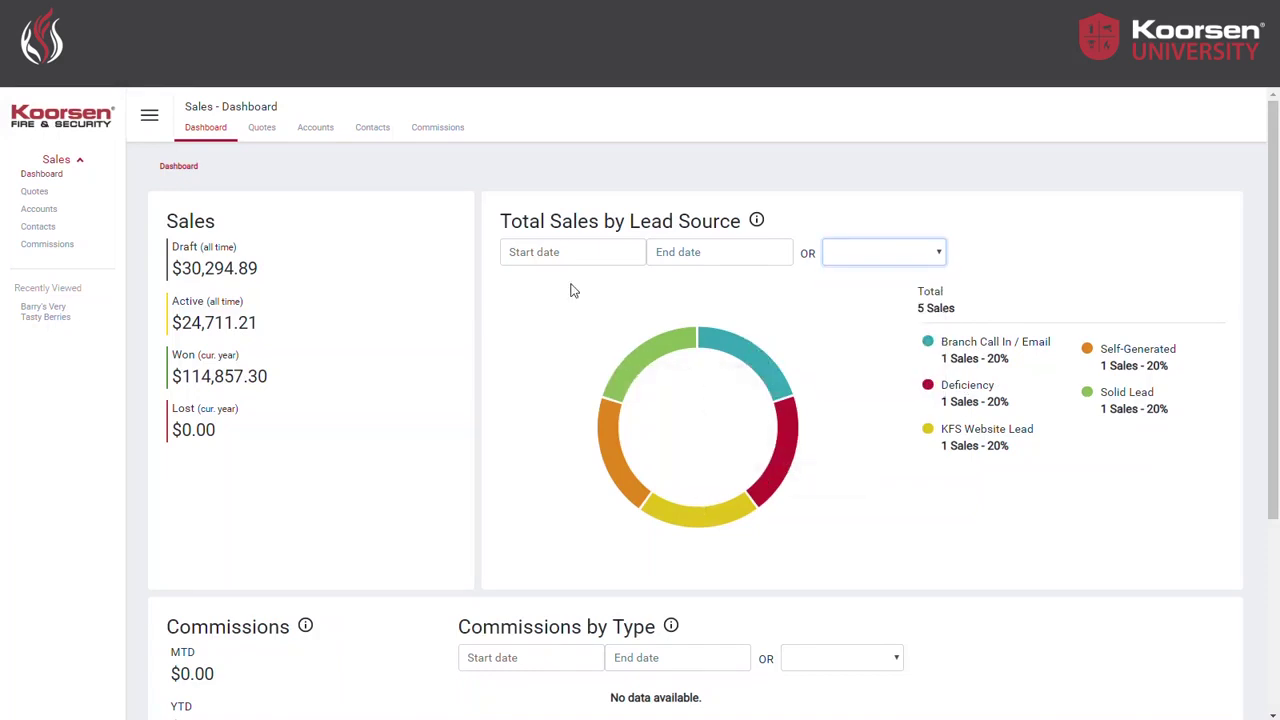
{"action": "scroll", "coordinate": [588, 345], "scroll_direction": "down", "scroll_amount": 1}
{"action": "scroll", "coordinate": [586, 350], "scroll_direction": "down", "scroll_amount": 2}
{"action": "left_click", "coordinate": [860, 368]}
{"action": "left_click", "coordinate": [851, 317]}
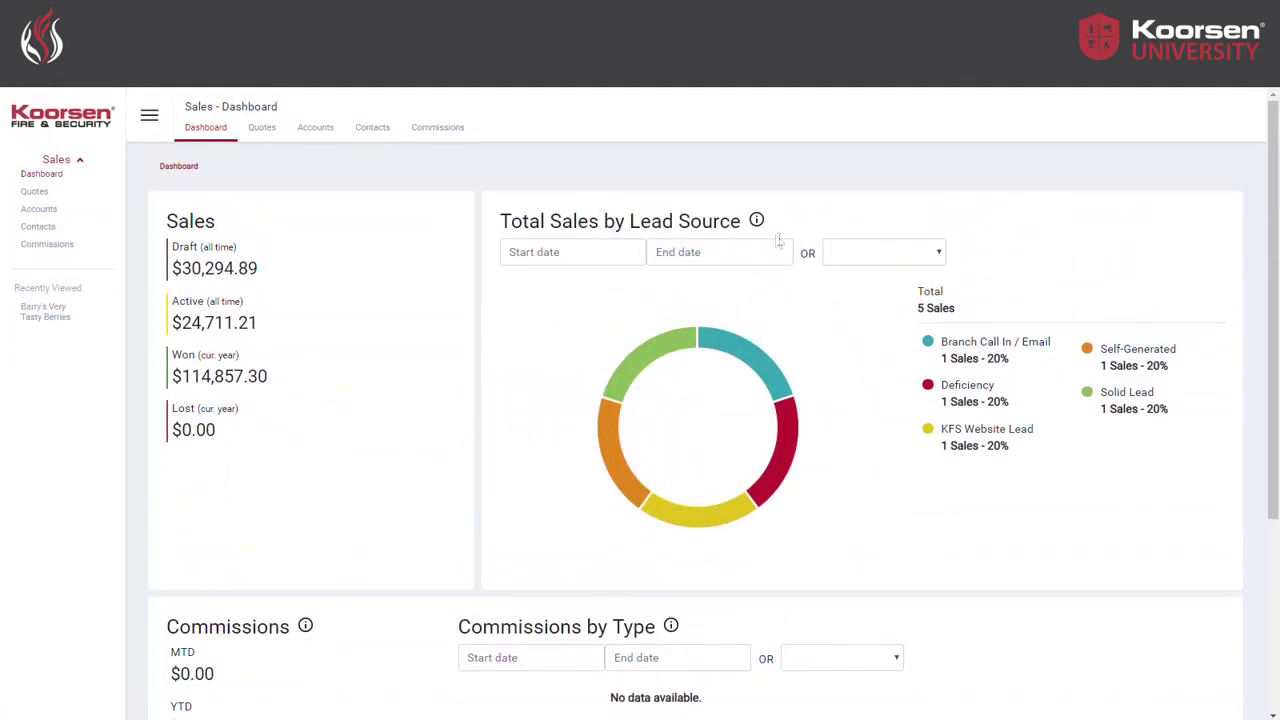
Step: Read the explanatory notes on the dashboard charts and view the preset periods for Total Sales by Lead Source
{"action": "mouse_move", "coordinate": [753, 226]}
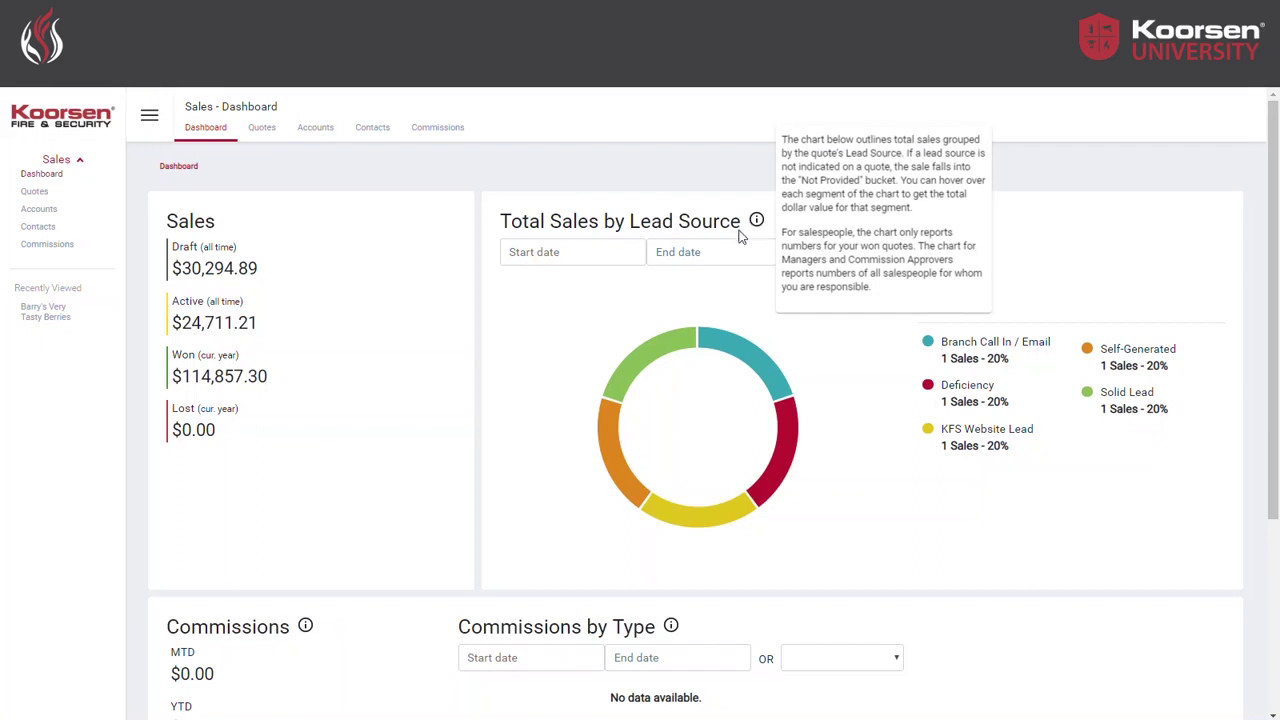
{"action": "mouse_move", "coordinate": [313, 623]}
{"action": "mouse_move", "coordinate": [671, 627]}
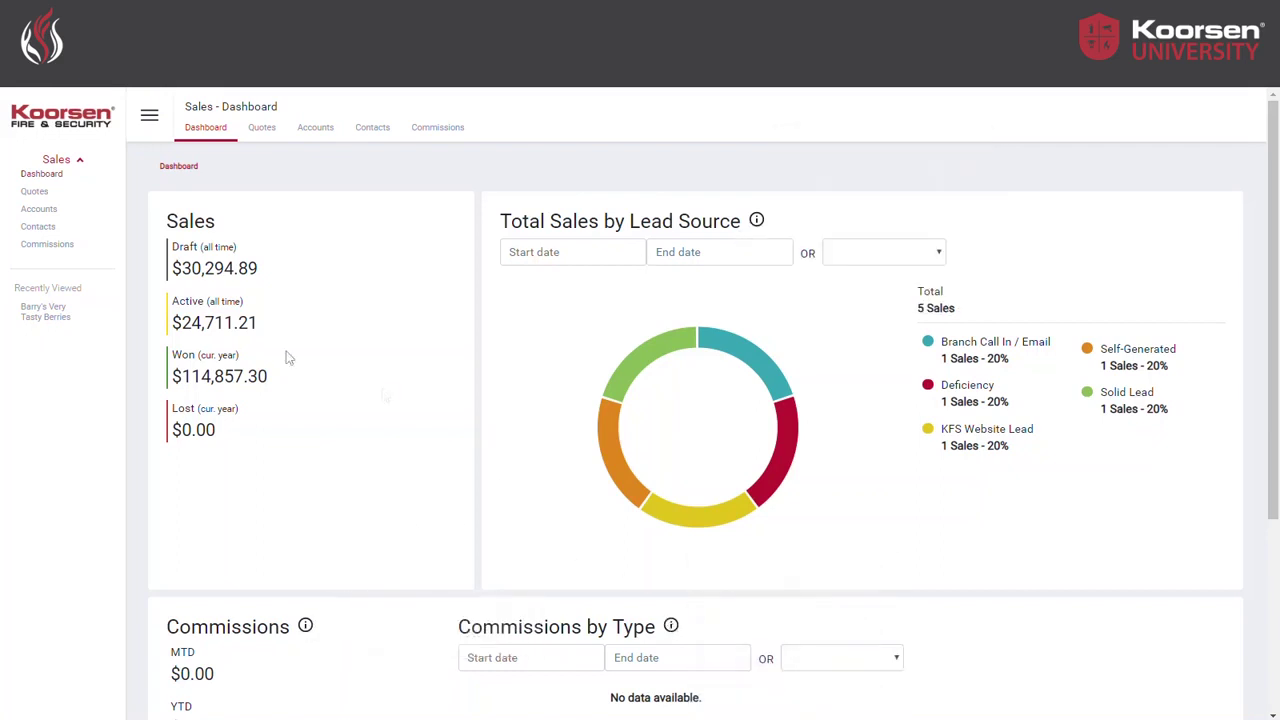
{"action": "left_click", "coordinate": [835, 256]}
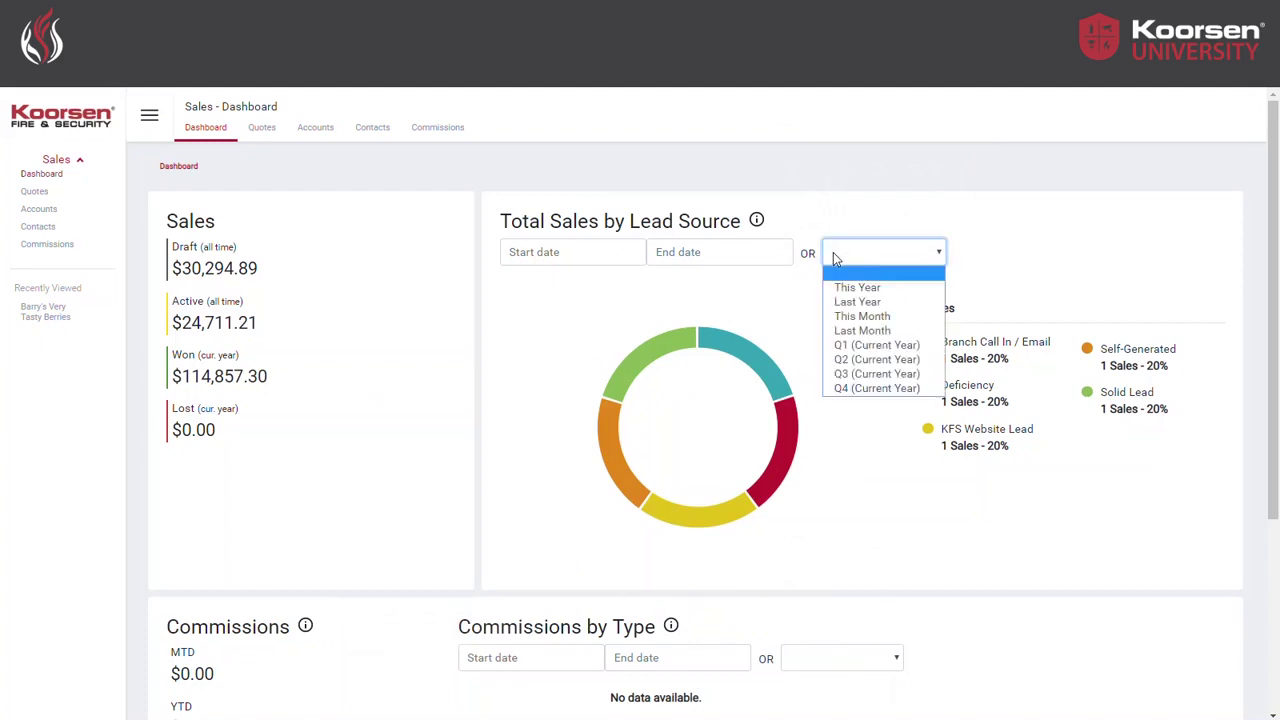
{"action": "left_click", "coordinate": [838, 263]}
{"action": "left_click", "coordinate": [346, 260]}
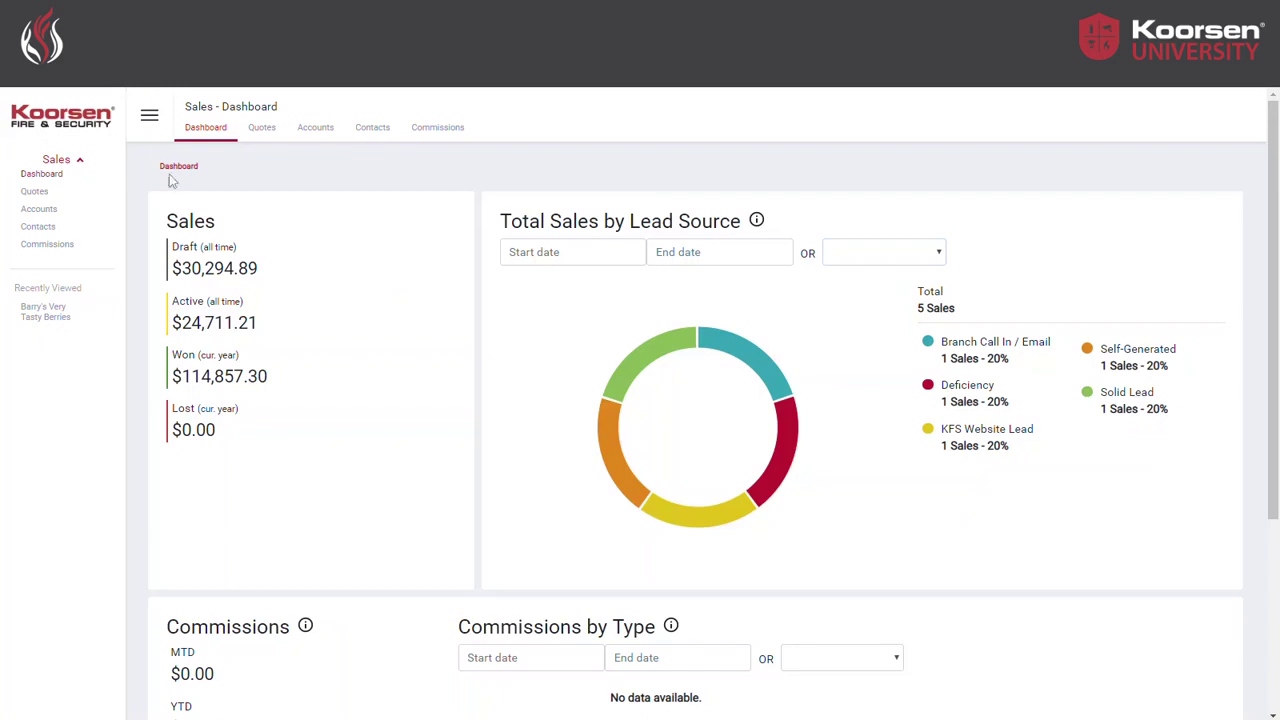
Step: Hide and restore the side navigation, and collapse its Sales section
{"action": "left_click", "coordinate": [149, 116]}
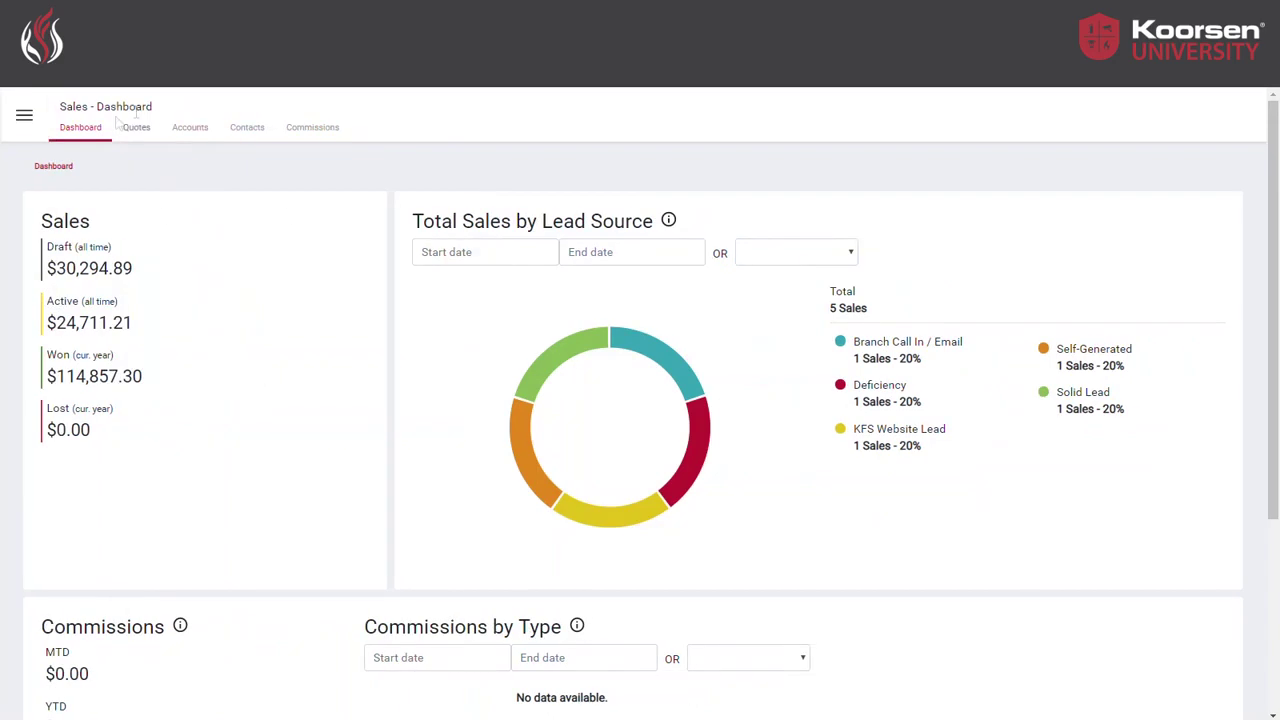
{"action": "left_click", "coordinate": [28, 117]}
{"action": "left_click", "coordinate": [82, 164]}
{"action": "left_click", "coordinate": [82, 164]}
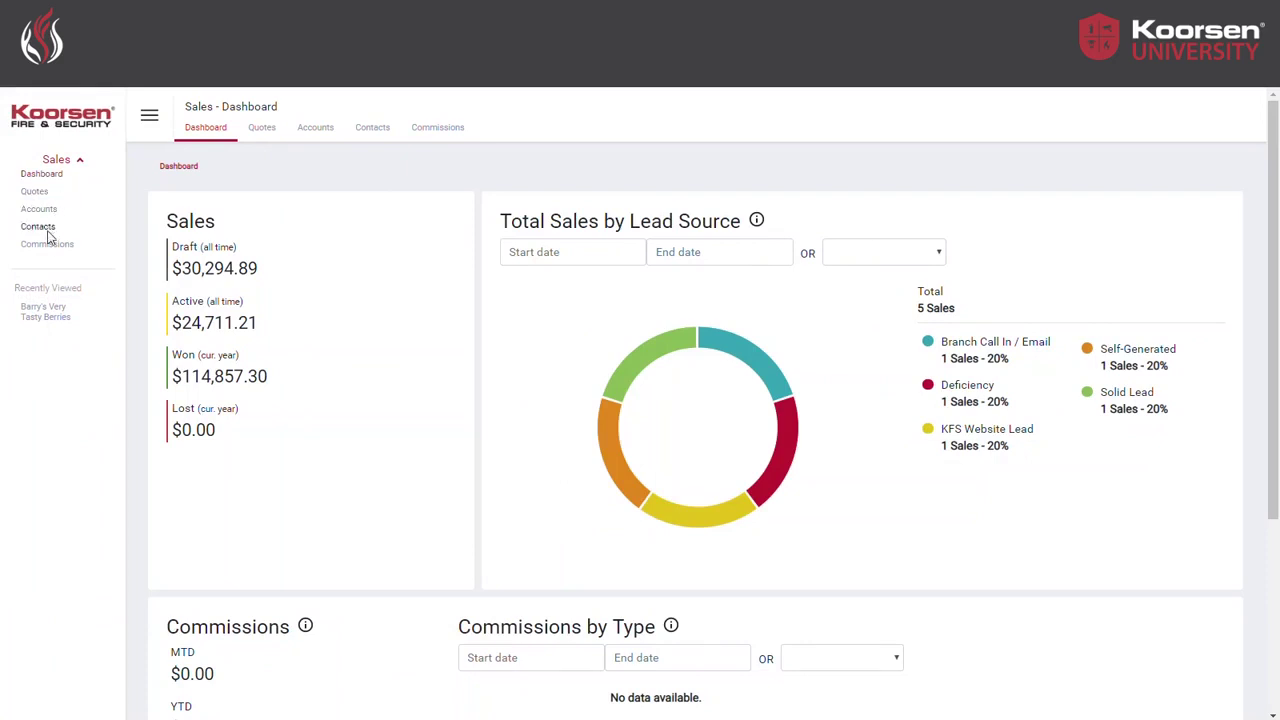
{"action": "left_click", "coordinate": [79, 165]}
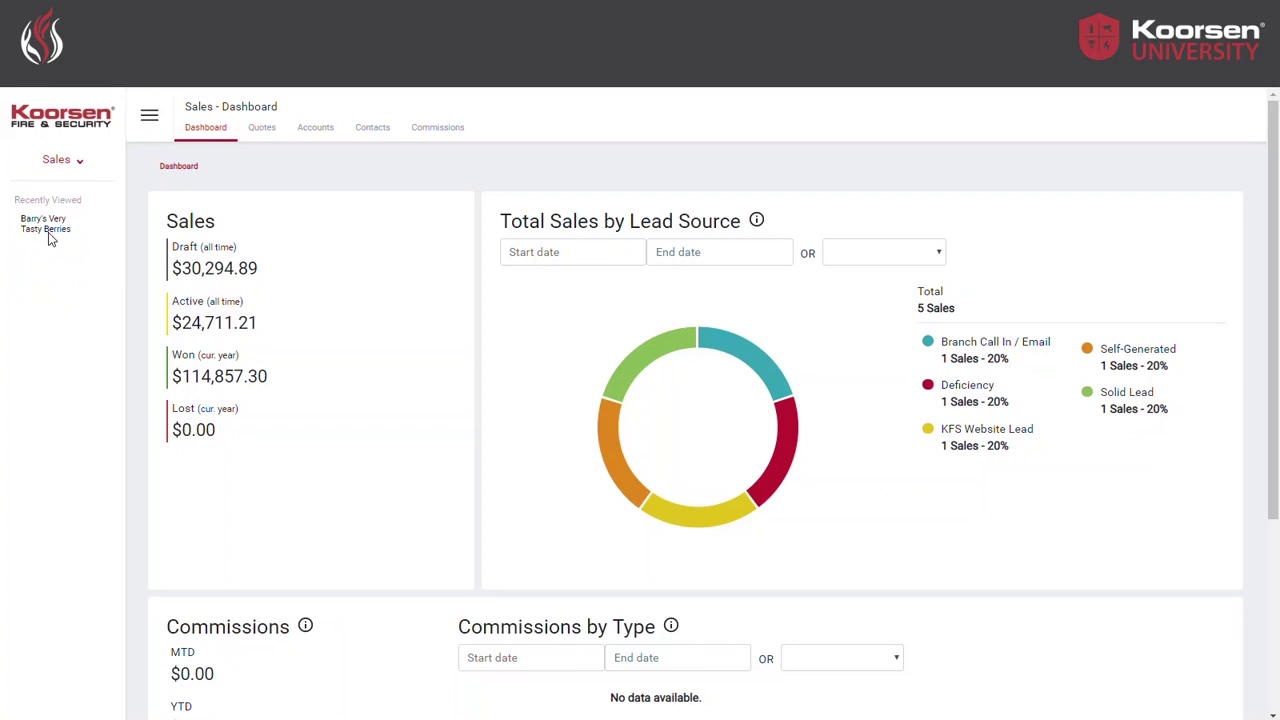
Step: Open the recently viewed Barry's Very Tasty Berries quote, and go back to the Quotes list to look through its entries
{"action": "left_click", "coordinate": [48, 232]}
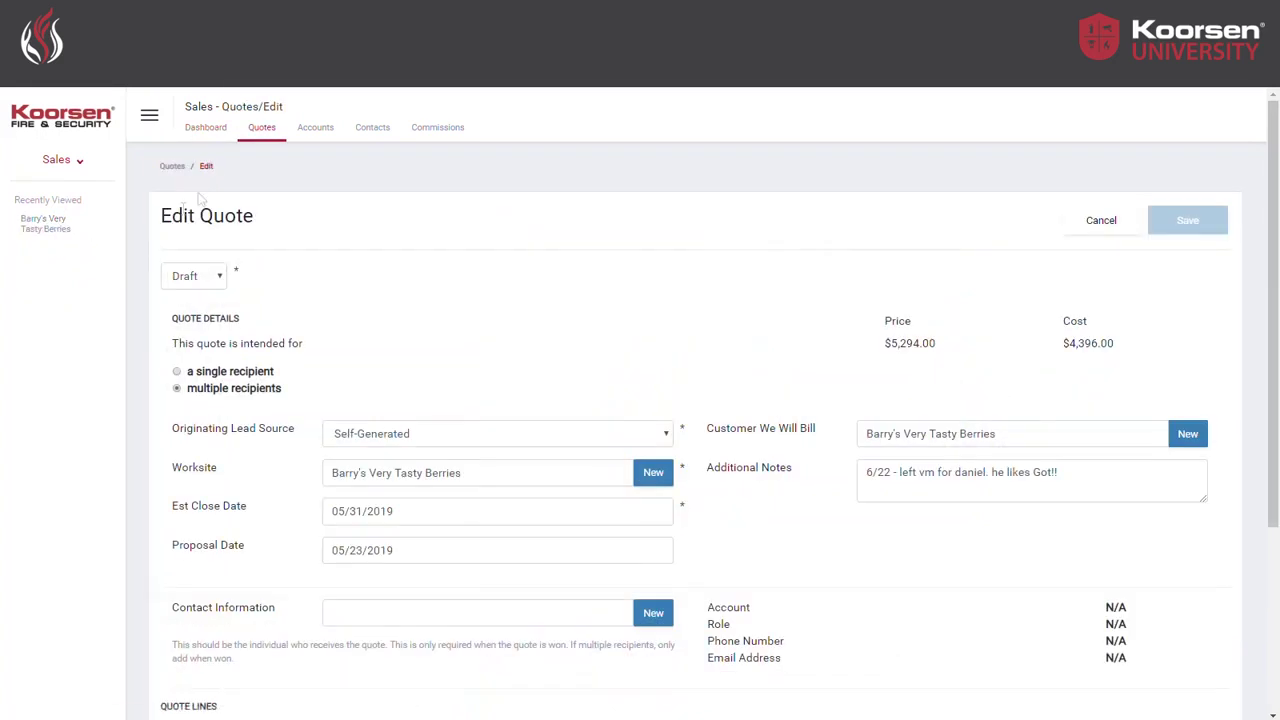
{"action": "left_click", "coordinate": [260, 130]}
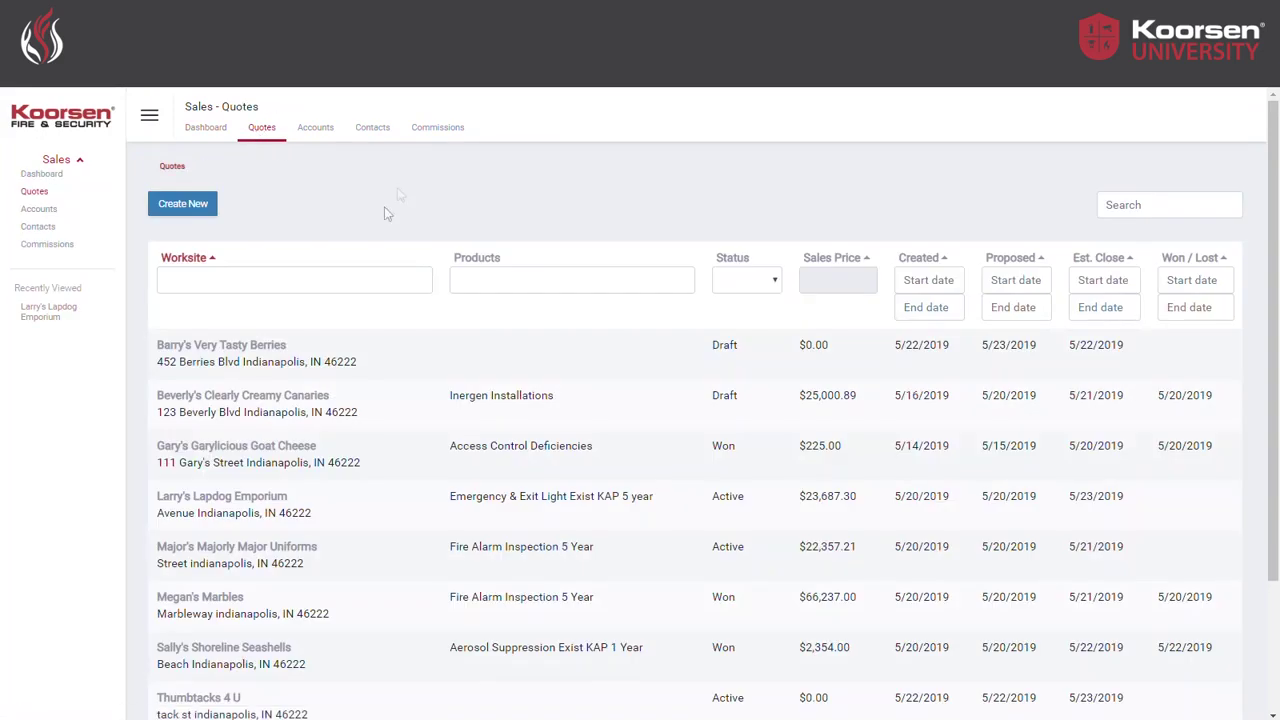
{"action": "scroll", "coordinate": [676, 393], "scroll_direction": "down", "scroll_amount": 1}
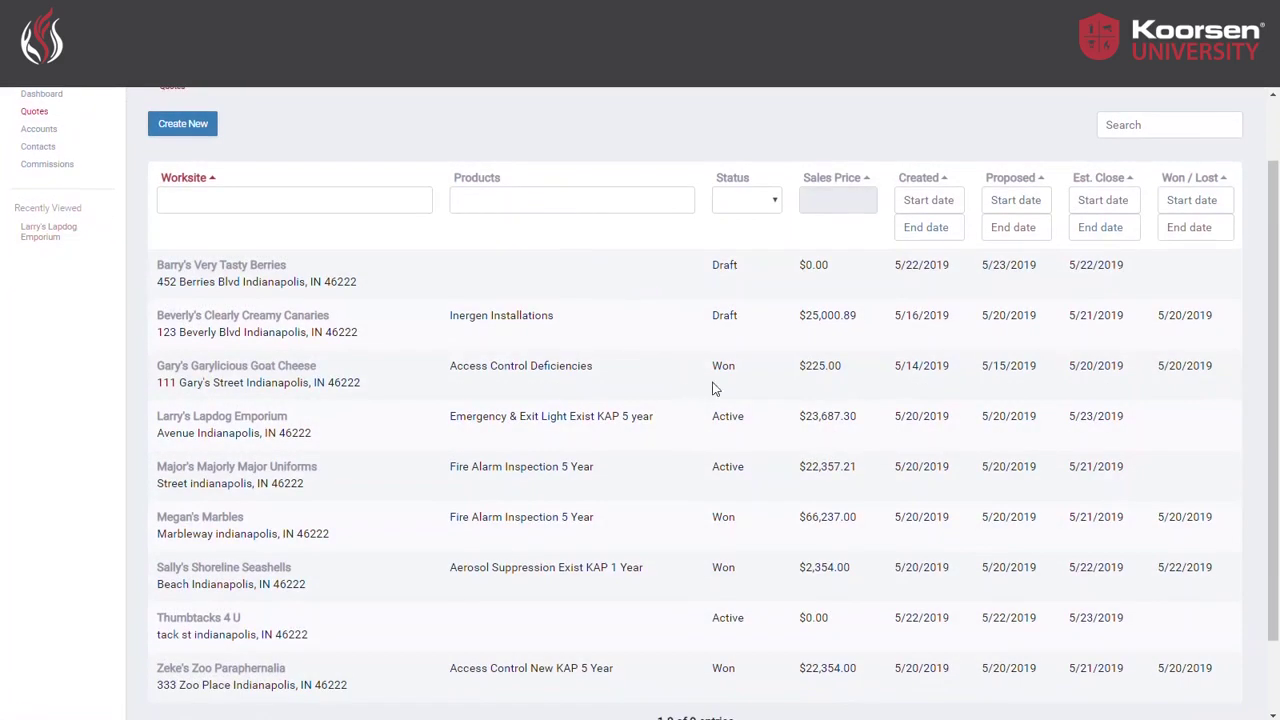
{"action": "scroll", "coordinate": [895, 317], "scroll_direction": "up", "scroll_amount": 1}
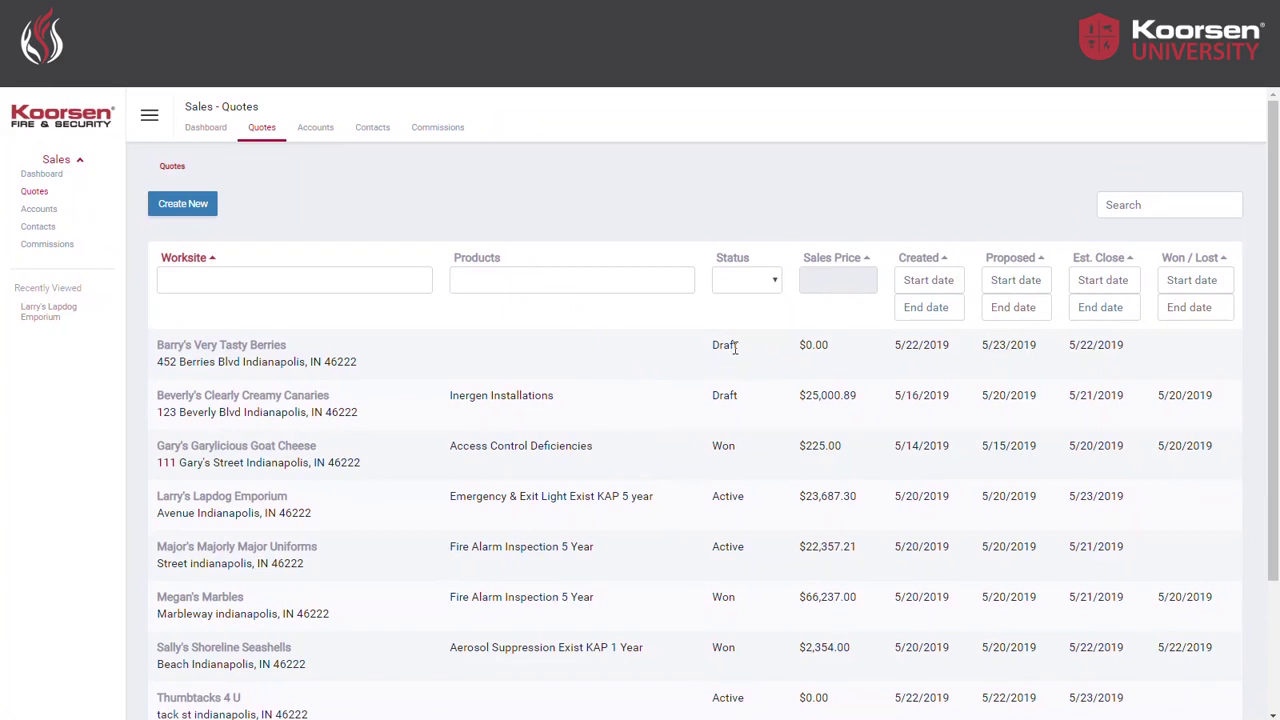
Step: Examine the product and worksite filters and the available status options on the Quotes list without filtering
{"action": "left_click", "coordinate": [540, 284]}
{"action": "left_click", "coordinate": [383, 281]}
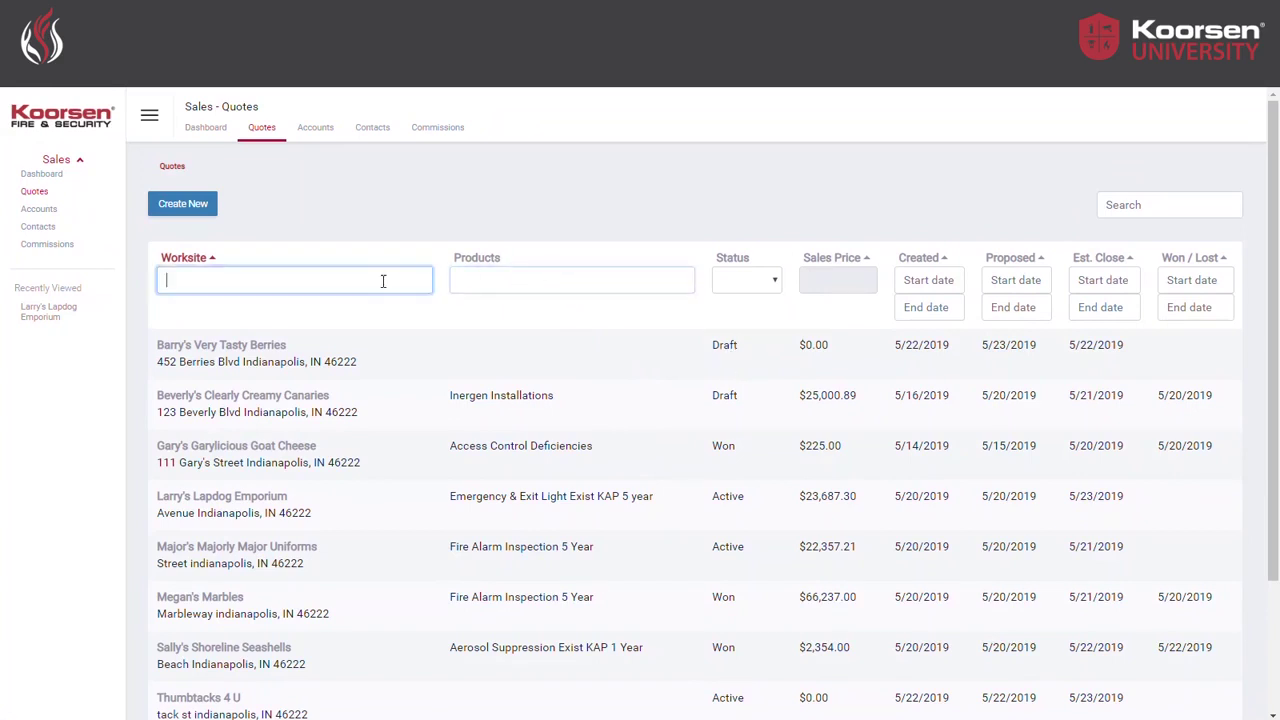
{"action": "left_click", "coordinate": [752, 286]}
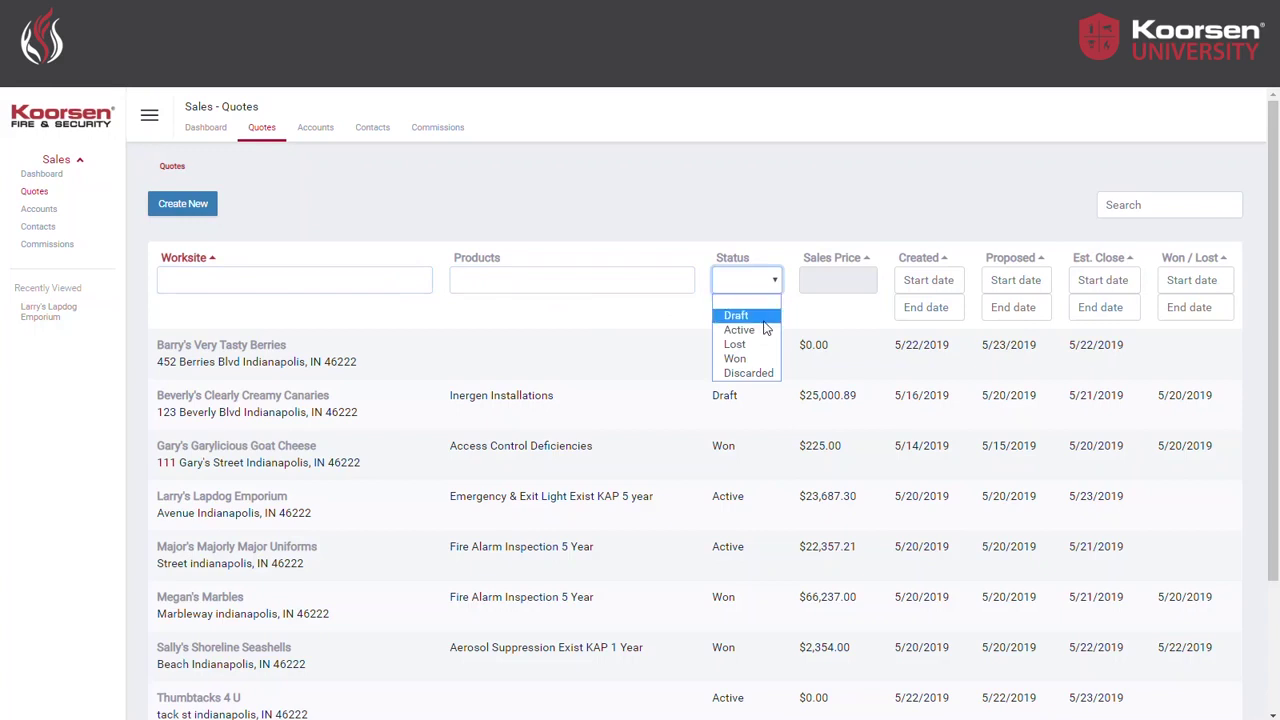
{"action": "left_click", "coordinate": [786, 234]}
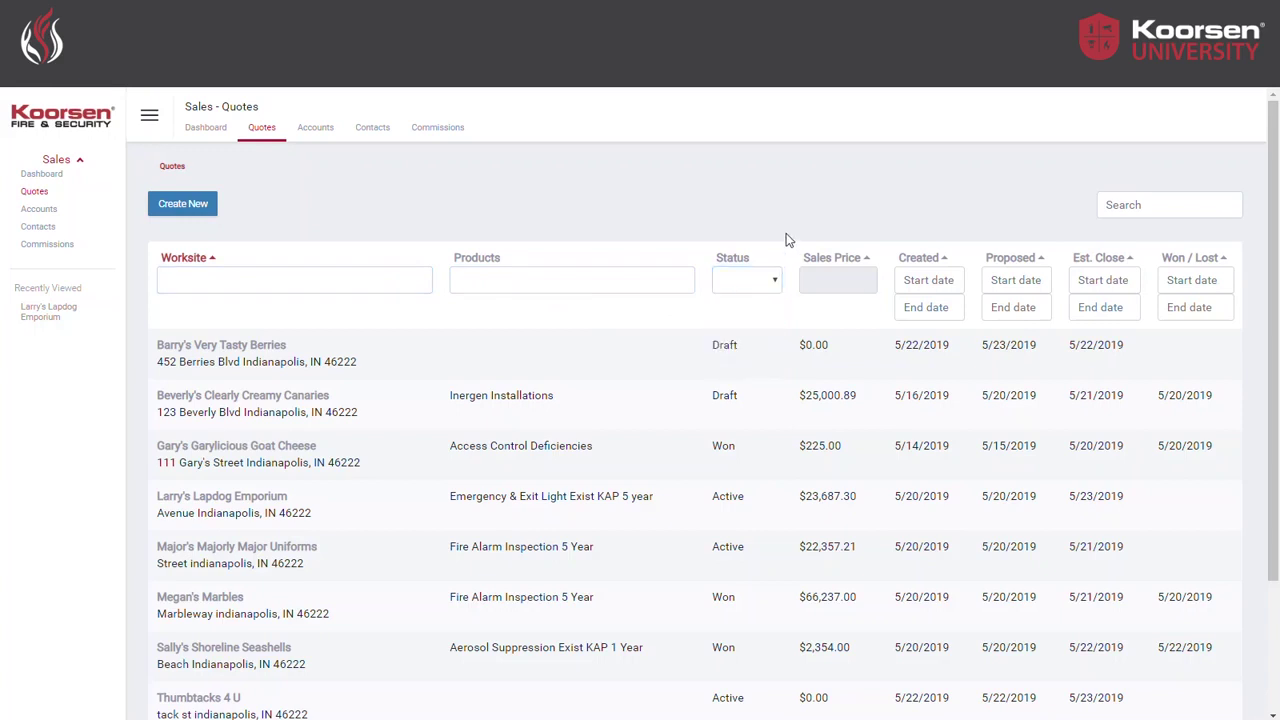
Step: Sort the quotes by sales price in descending order and filter estimated close dates from 05/20/2019 to 05/24/2019
{"action": "left_click", "coordinate": [852, 258]}
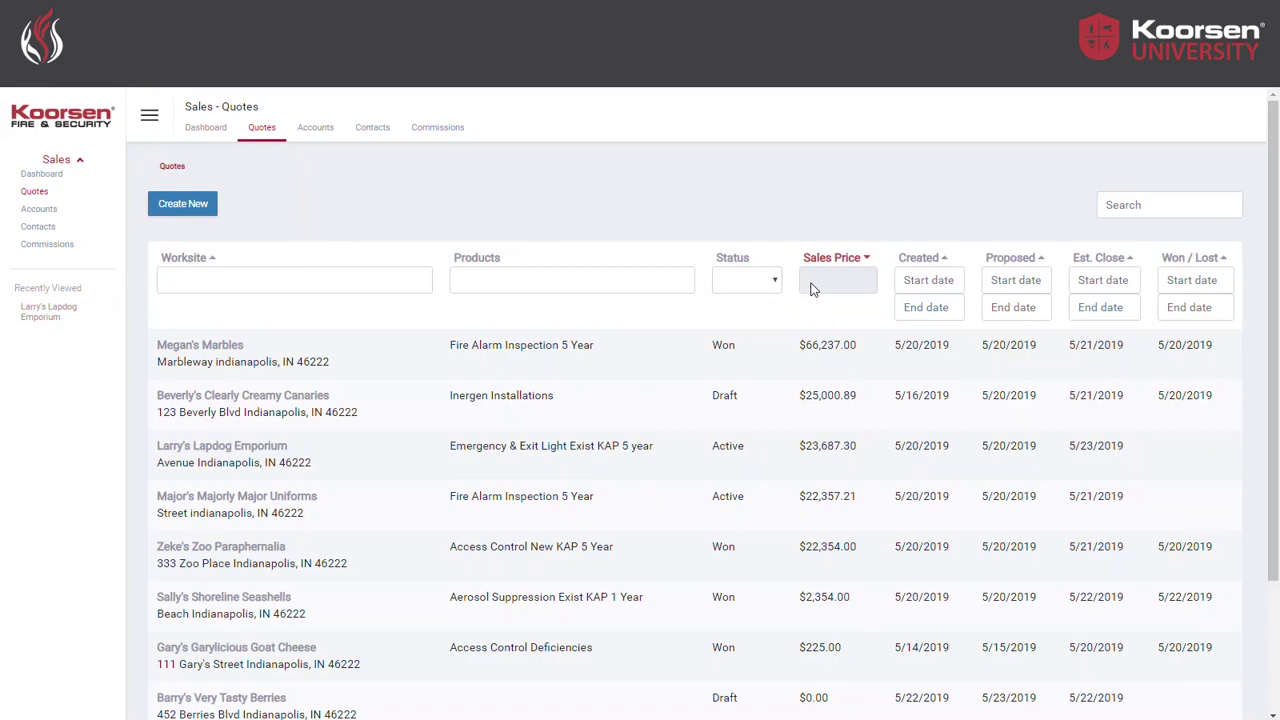
{"action": "left_click", "coordinate": [1093, 285]}
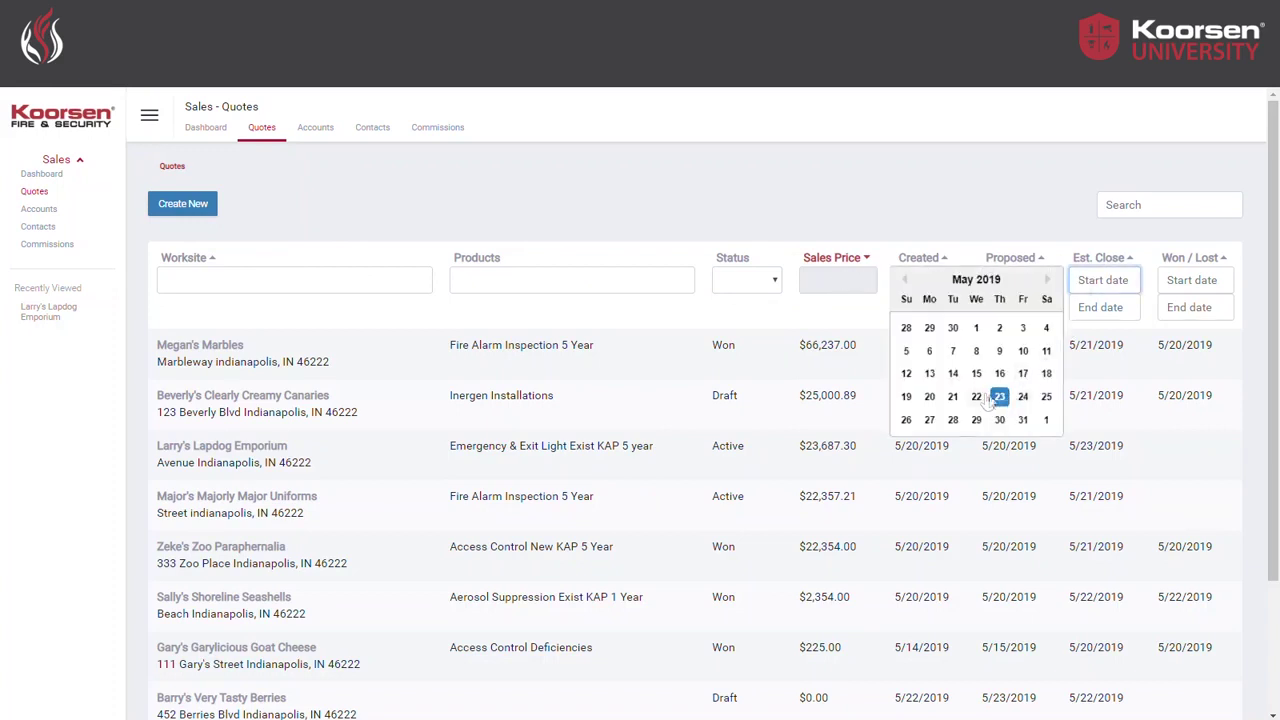
{"action": "left_click", "coordinate": [929, 397]}
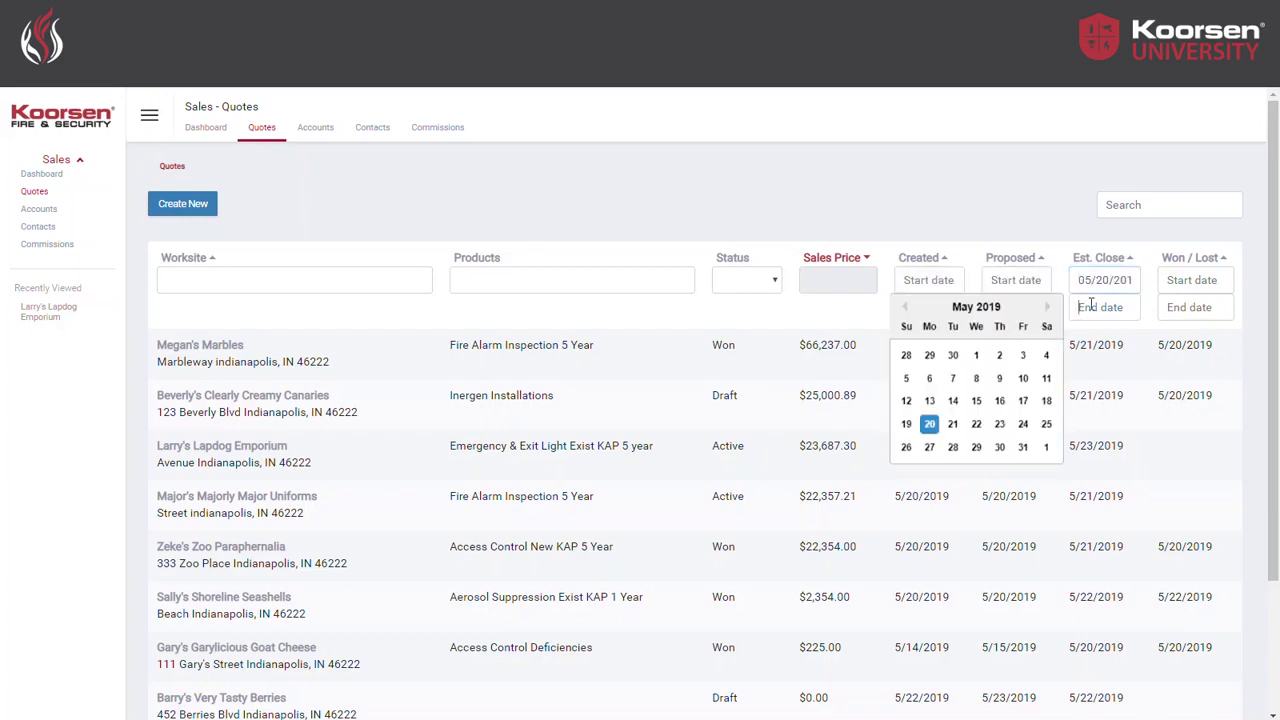
{"action": "left_click", "coordinate": [1022, 423]}
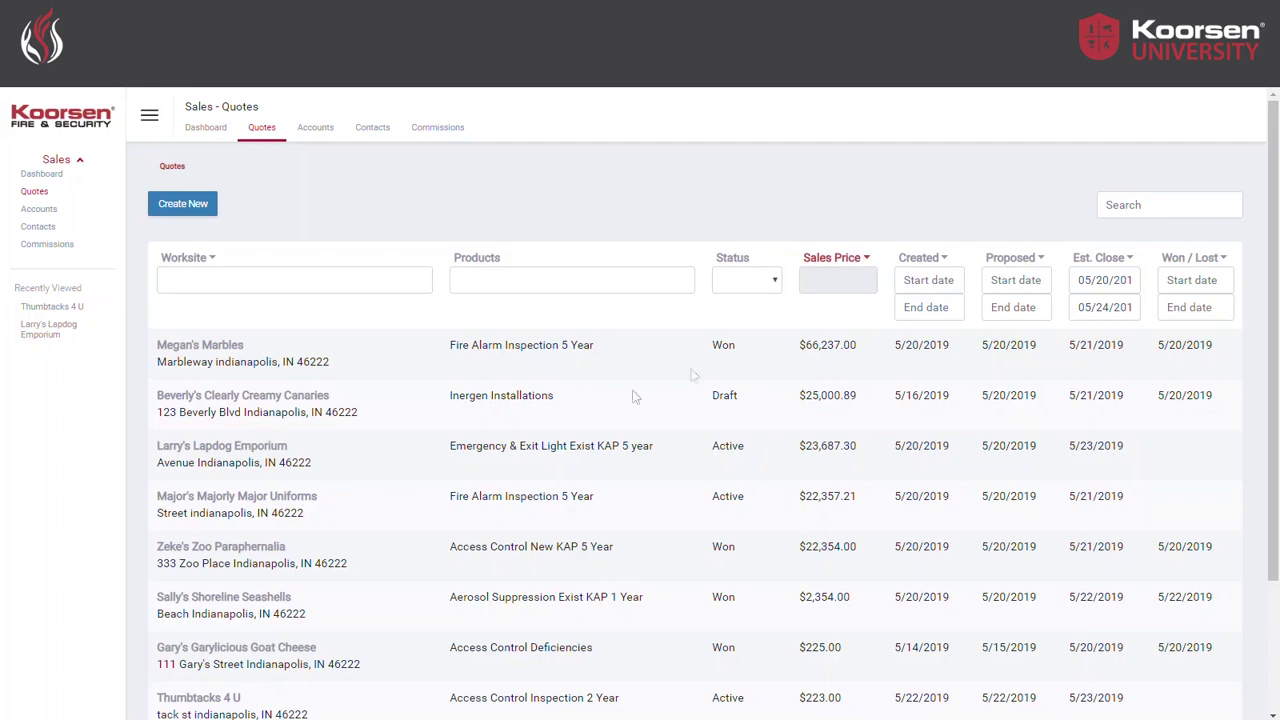
Step: View the quote details of Beverly's Clearly Creamy Canaries and Zeke's Zoo Paraphernalia, collapsing each one after review
{"action": "left_click", "coordinate": [531, 397]}
{"action": "scroll", "coordinate": [531, 399], "scroll_direction": "down", "scroll_amount": 1}
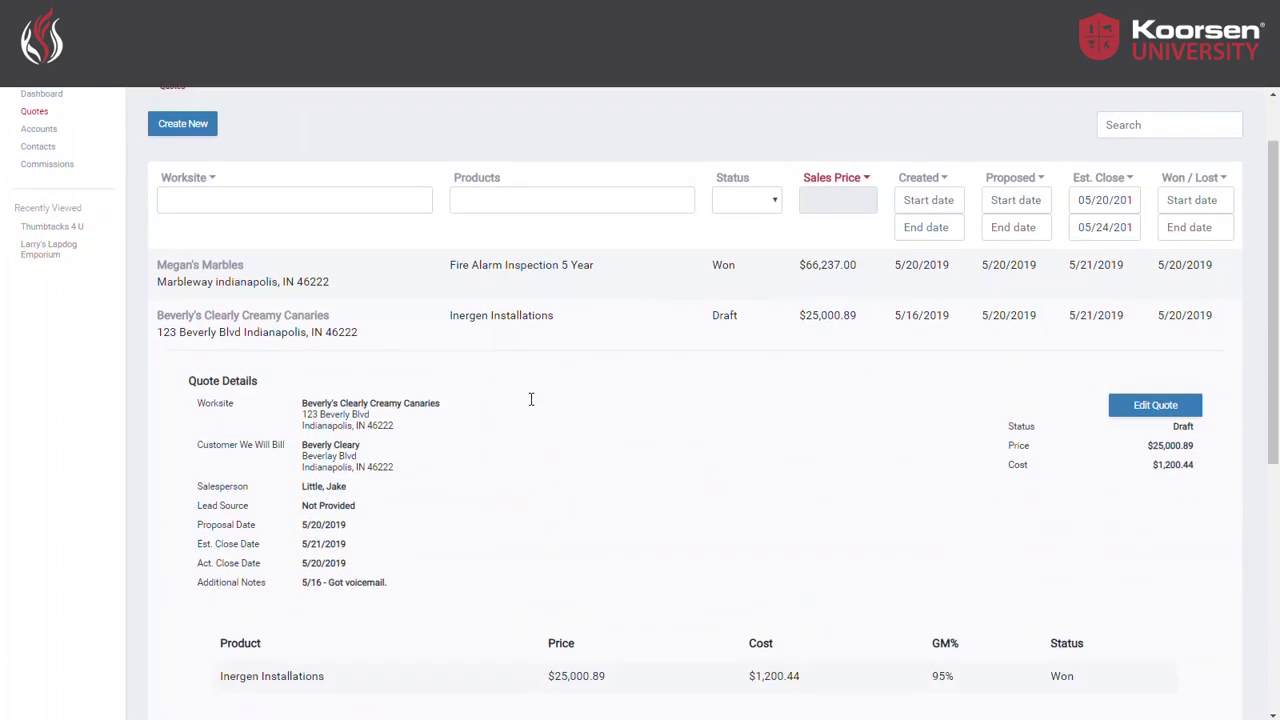
{"action": "left_click", "coordinate": [533, 318]}
{"action": "scroll", "coordinate": [537, 350], "scroll_direction": "down", "scroll_amount": 1}
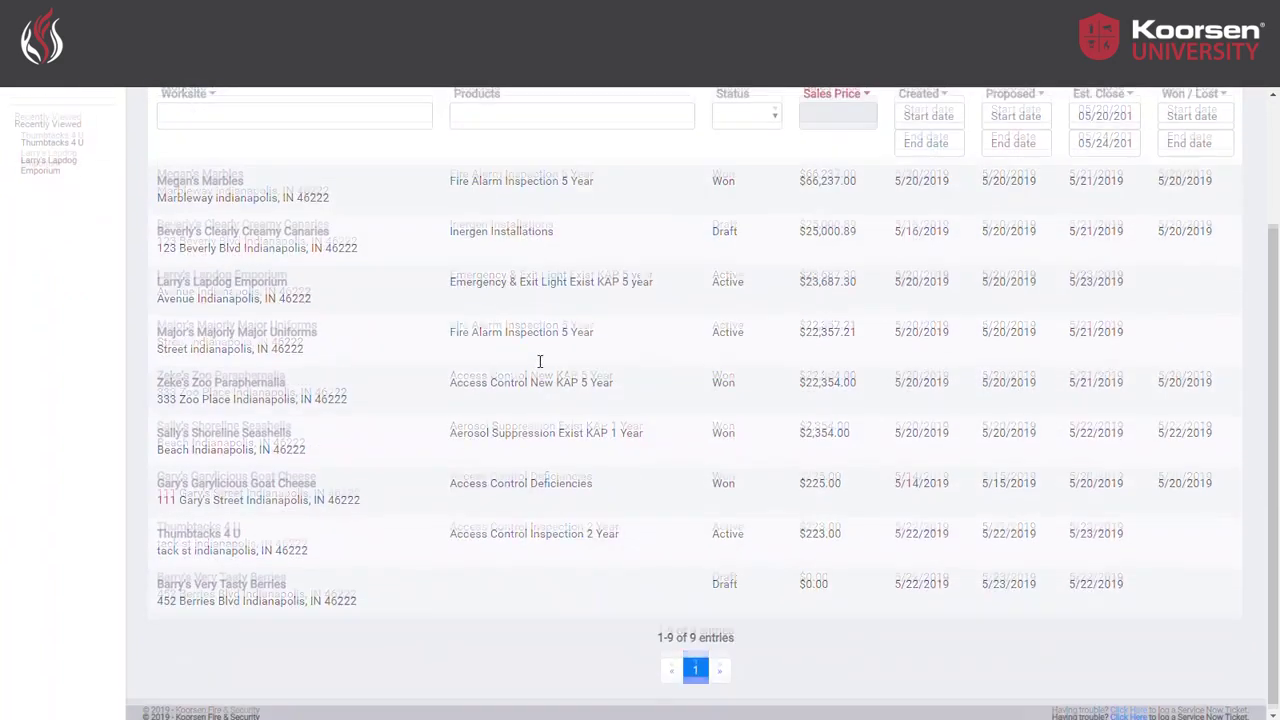
{"action": "left_click", "coordinate": [540, 378]}
{"action": "scroll", "coordinate": [540, 379], "scroll_direction": "down", "scroll_amount": 3}
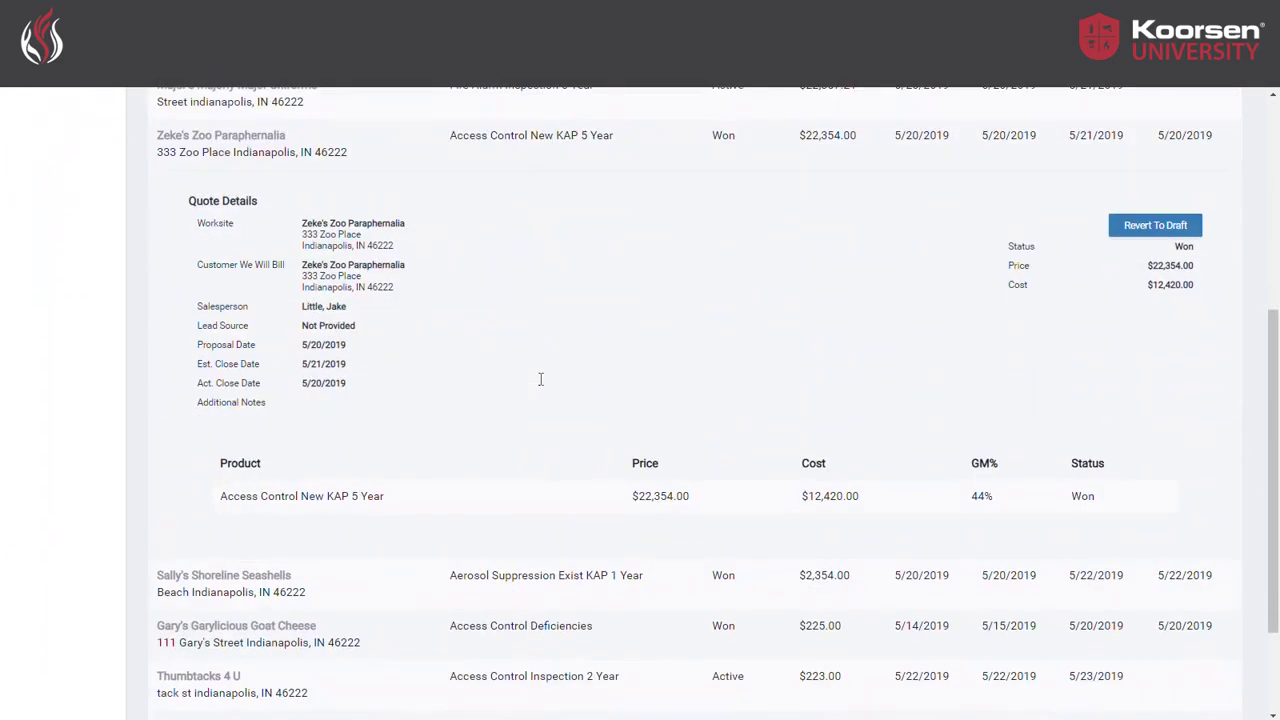
{"action": "scroll", "coordinate": [557, 329], "scroll_direction": "up", "scroll_amount": 2}
{"action": "left_click", "coordinate": [565, 296]}
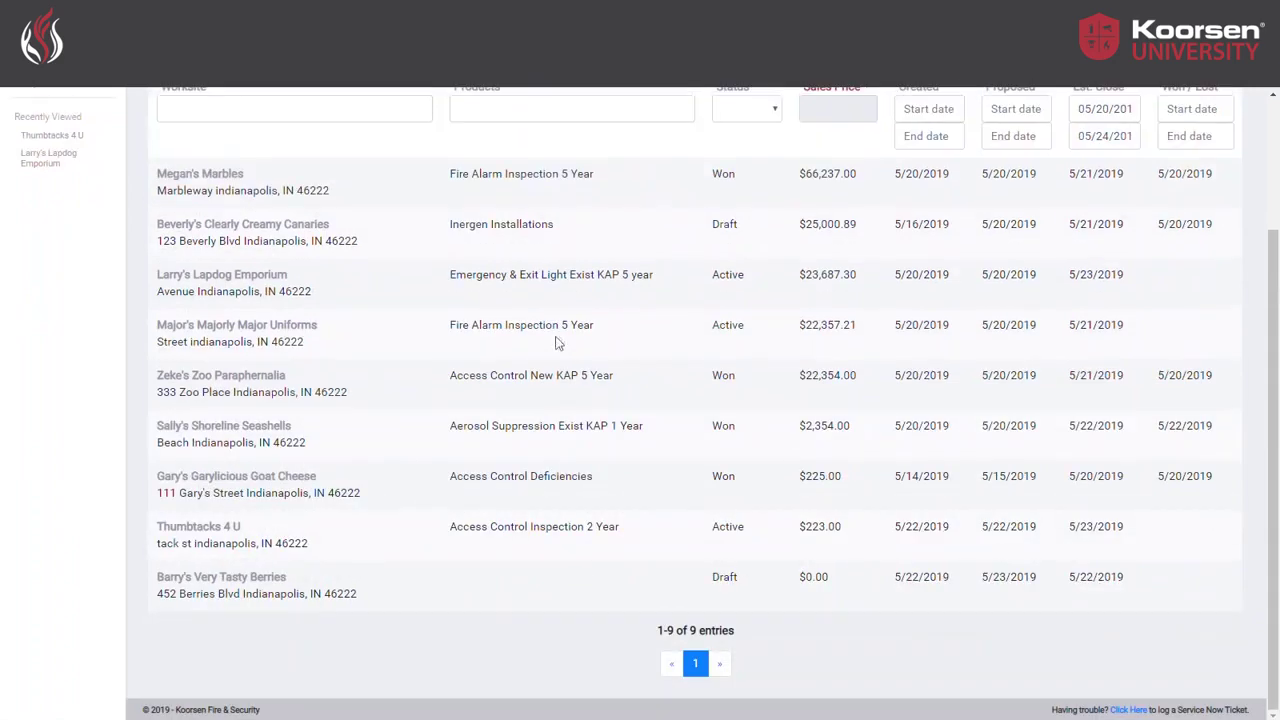
Step: Expand the Thumbtacks 4 U quote and open it for editing
{"action": "left_click", "coordinate": [230, 530]}
{"action": "scroll", "coordinate": [409, 423], "scroll_direction": "down", "scroll_amount": 3}
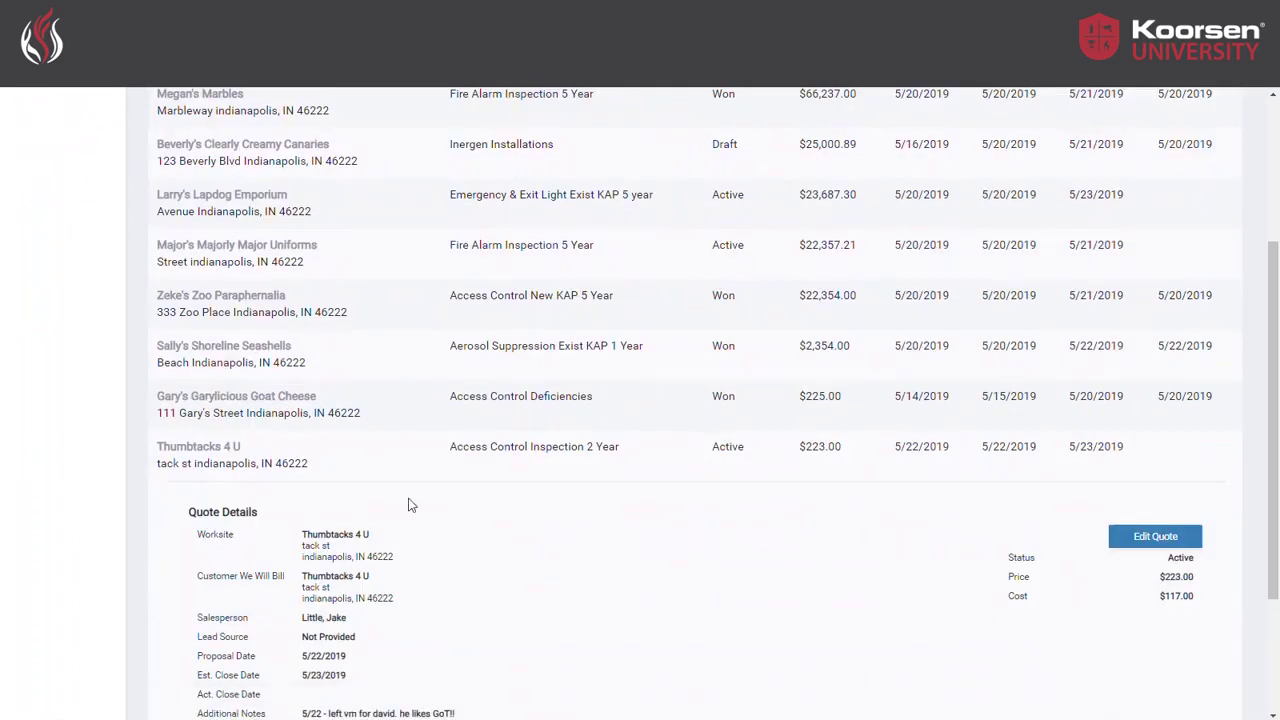
{"action": "left_click", "coordinate": [1125, 380]}
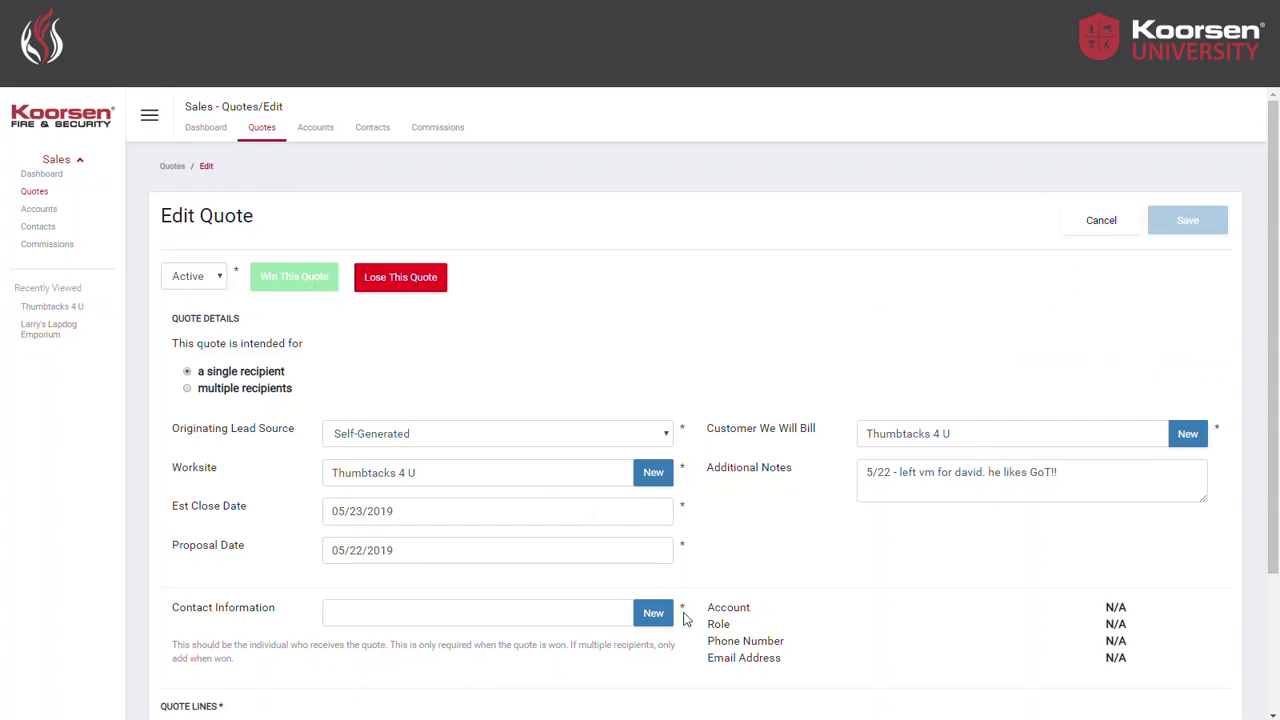
Step: View the new contact form for the quote's contact information and cancel it without saving
{"action": "left_click", "coordinate": [612, 608]}
{"action": "left_click", "coordinate": [648, 614]}
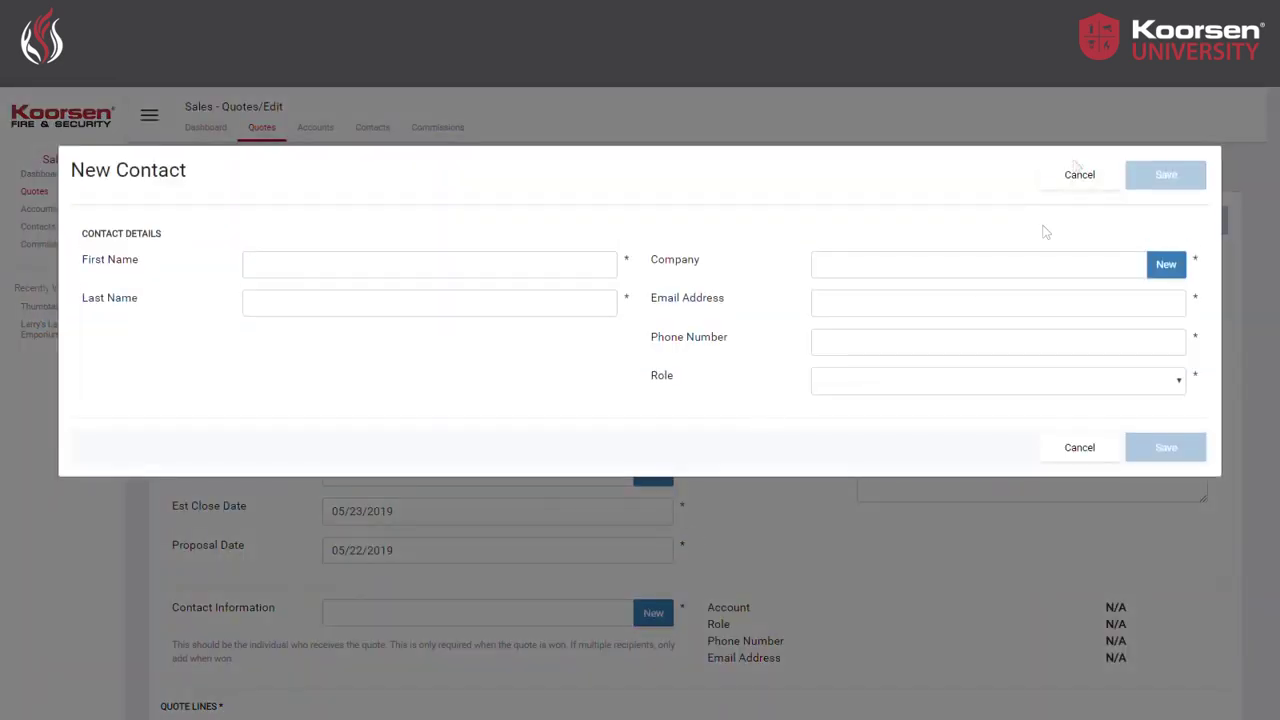
{"action": "left_click", "coordinate": [1082, 174]}
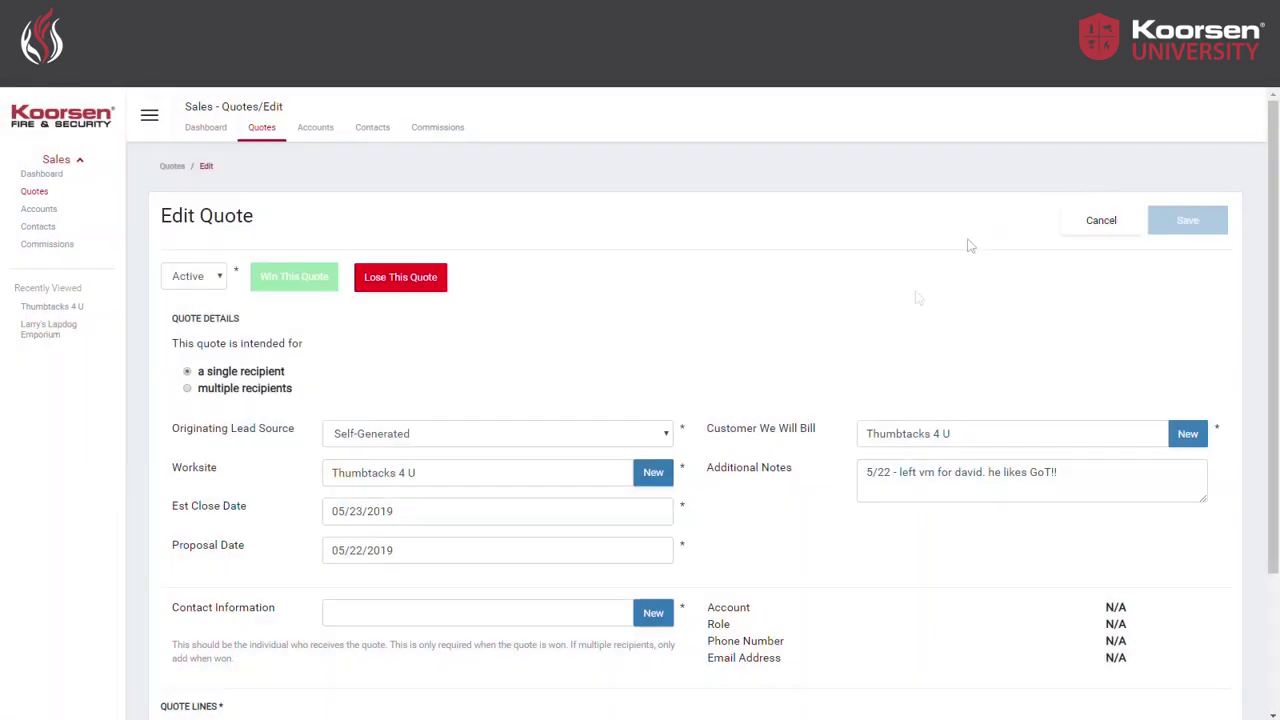
Step: Open the entry form for a new quote line and try to add it with product, quoted price and cost left blank
{"action": "scroll", "coordinate": [843, 366], "scroll_direction": "down", "scroll_amount": 3}
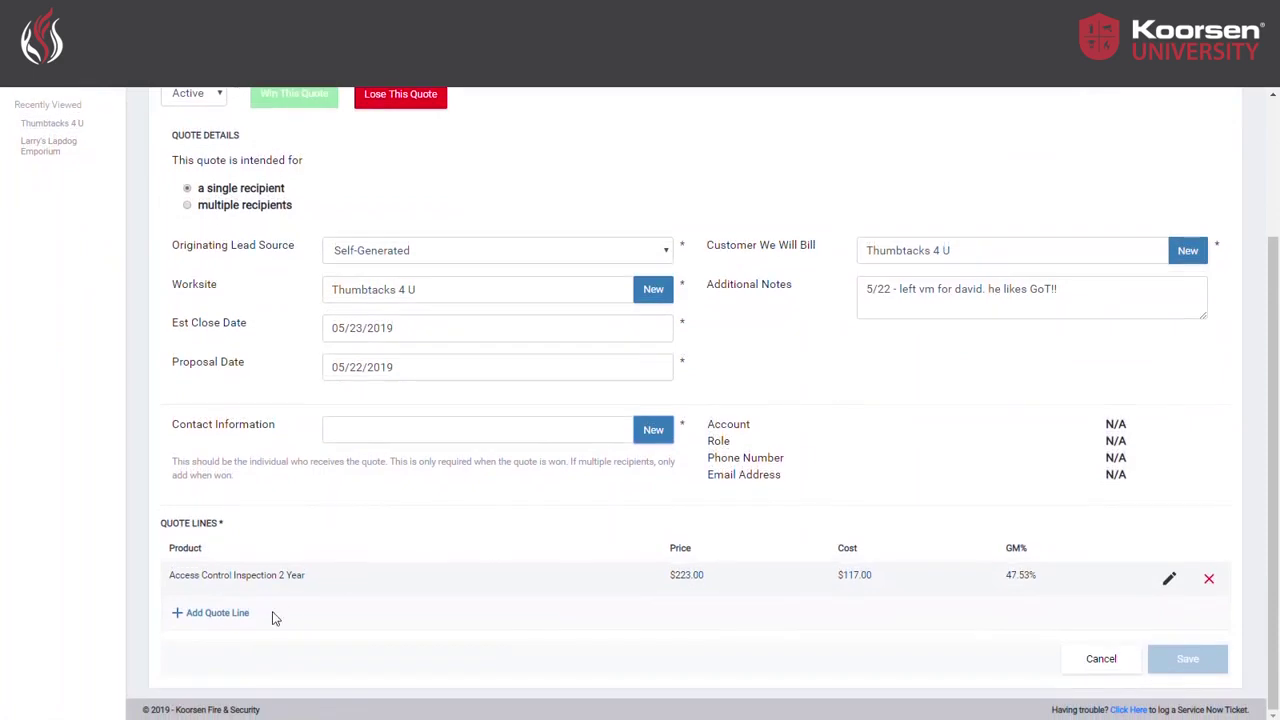
{"action": "left_click", "coordinate": [236, 610]}
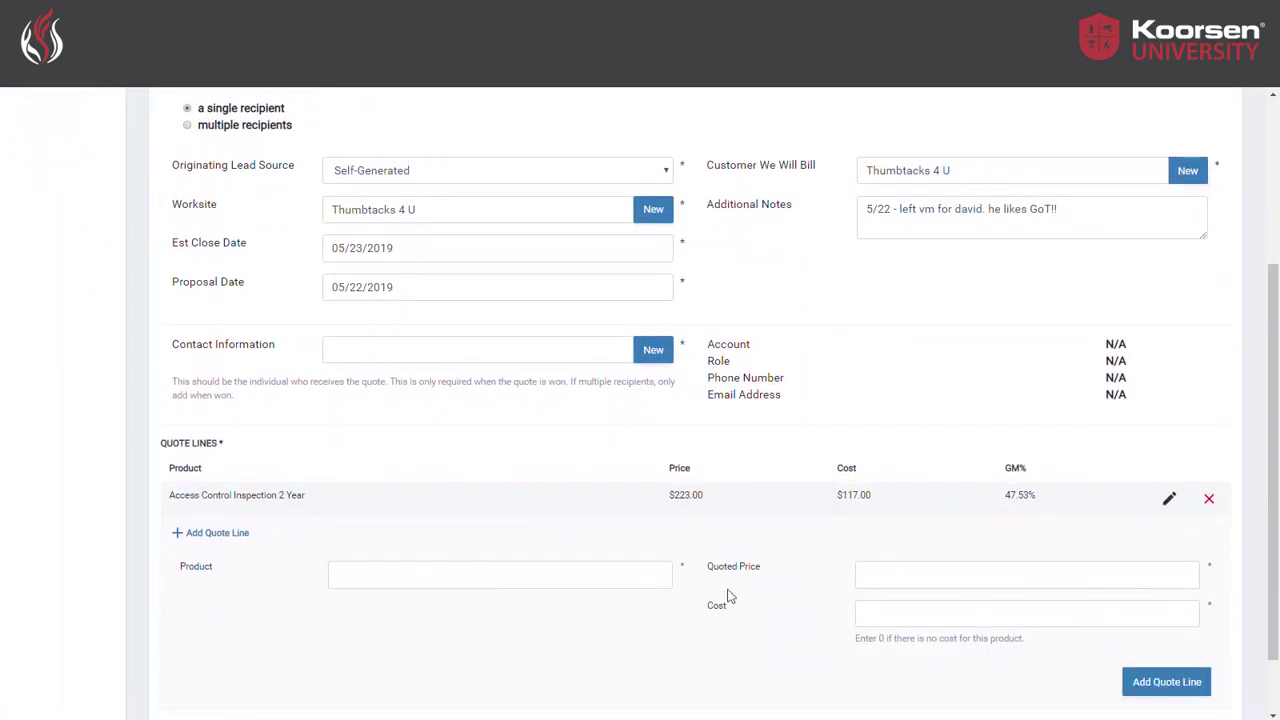
{"action": "left_click", "coordinate": [655, 576]}
{"action": "left_click", "coordinate": [865, 574]}
{"action": "left_click", "coordinate": [1152, 684]}
{"action": "scroll", "coordinate": [1000, 523], "scroll_direction": "down", "scroll_amount": 1}
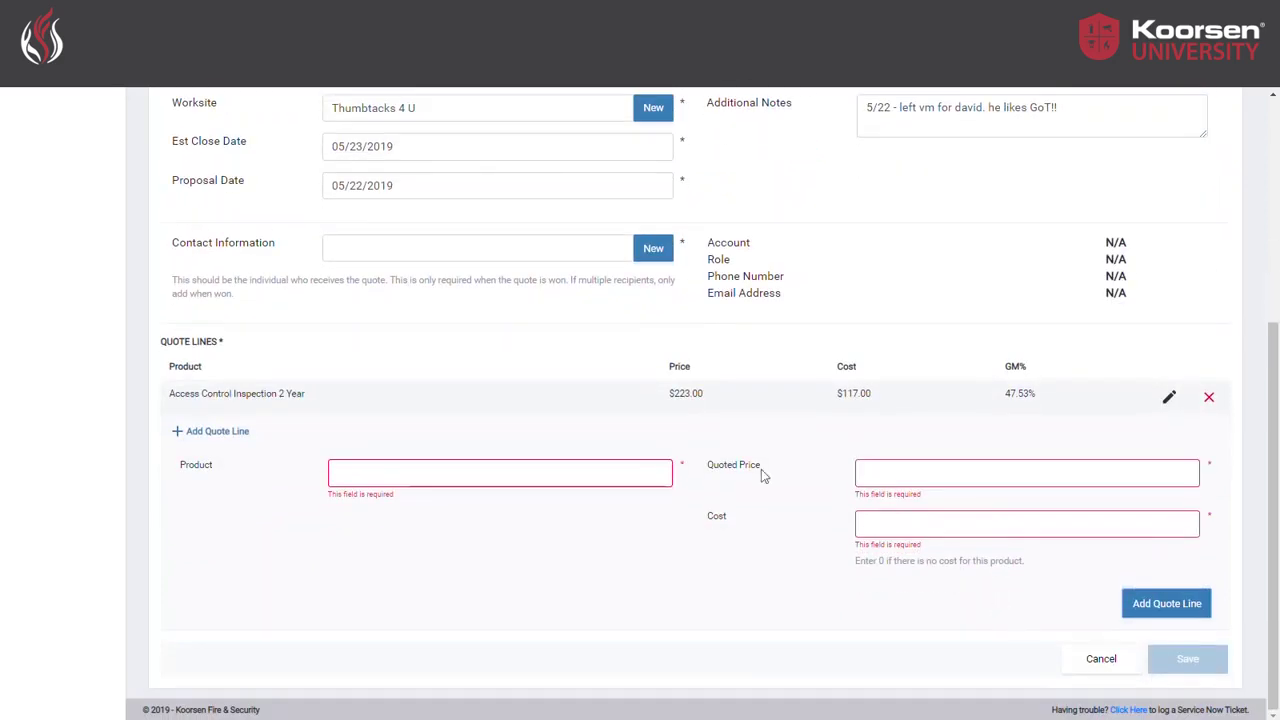
Step: Set the quoted price of the Access Control Inspection 2 Year quote line to 221, apply the edit and delete the line
{"action": "left_click", "coordinate": [205, 431]}
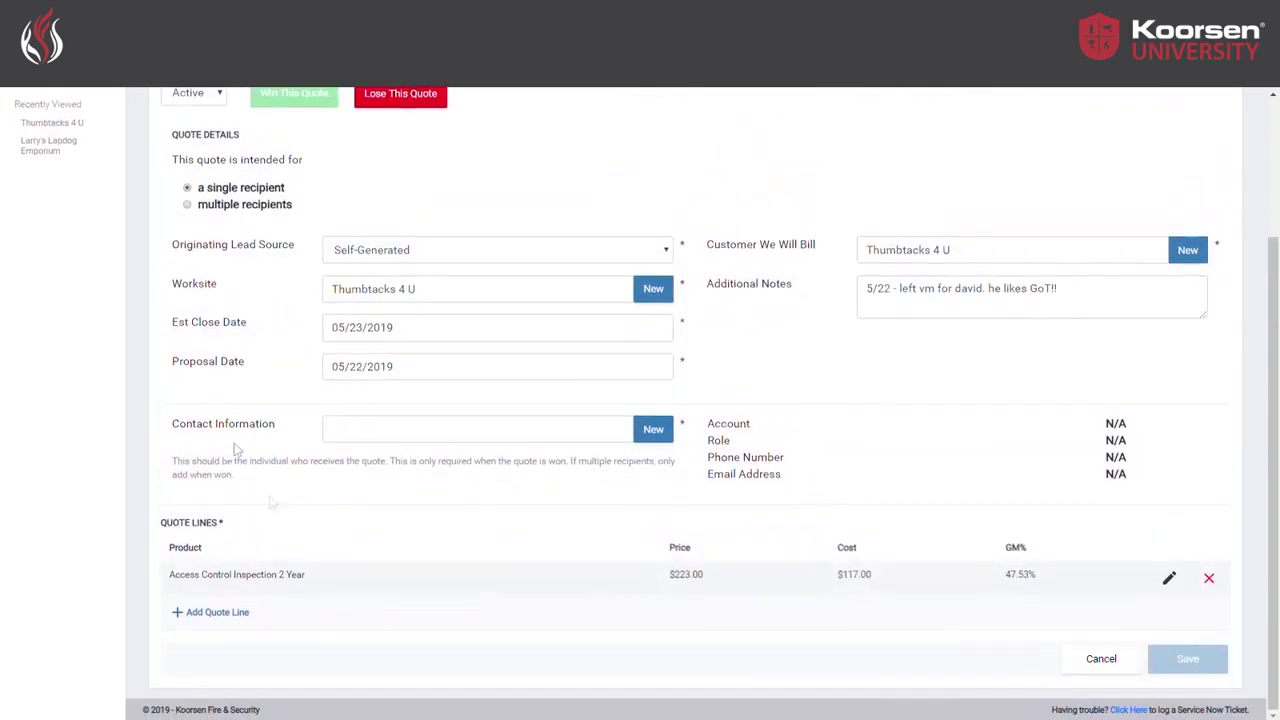
{"action": "left_click", "coordinate": [288, 577]}
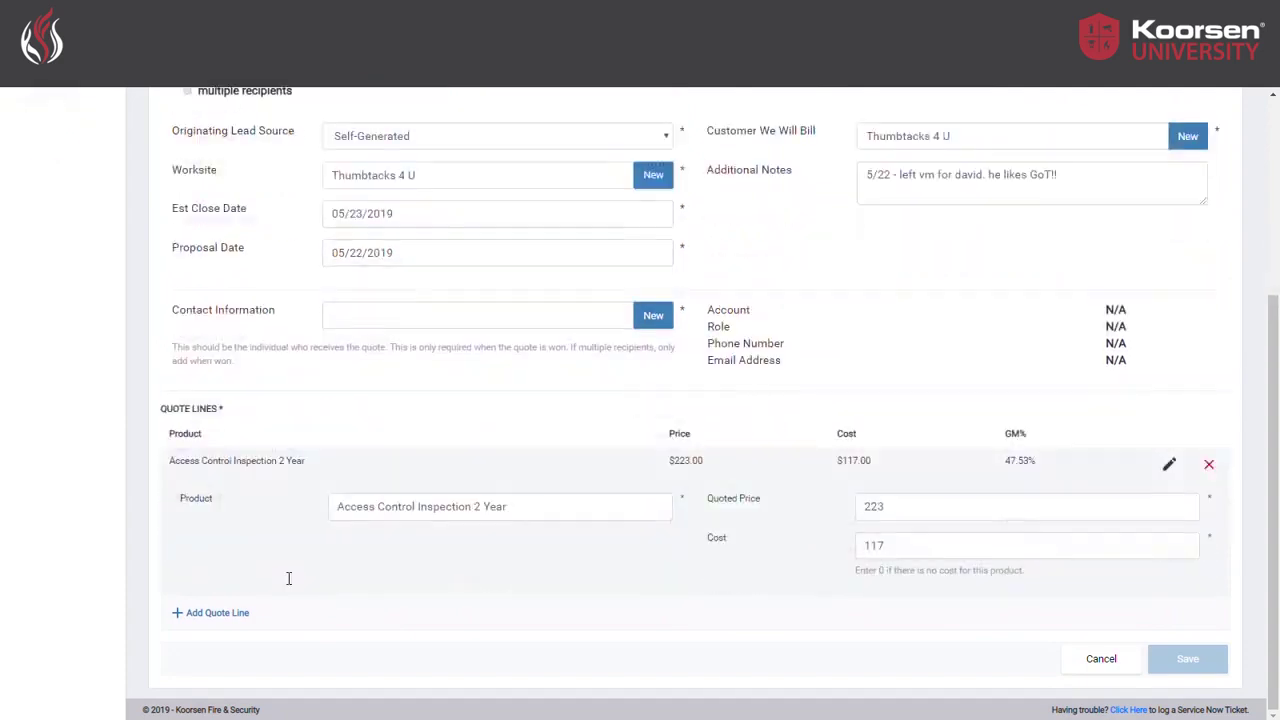
{"action": "left_click", "coordinate": [911, 461]}
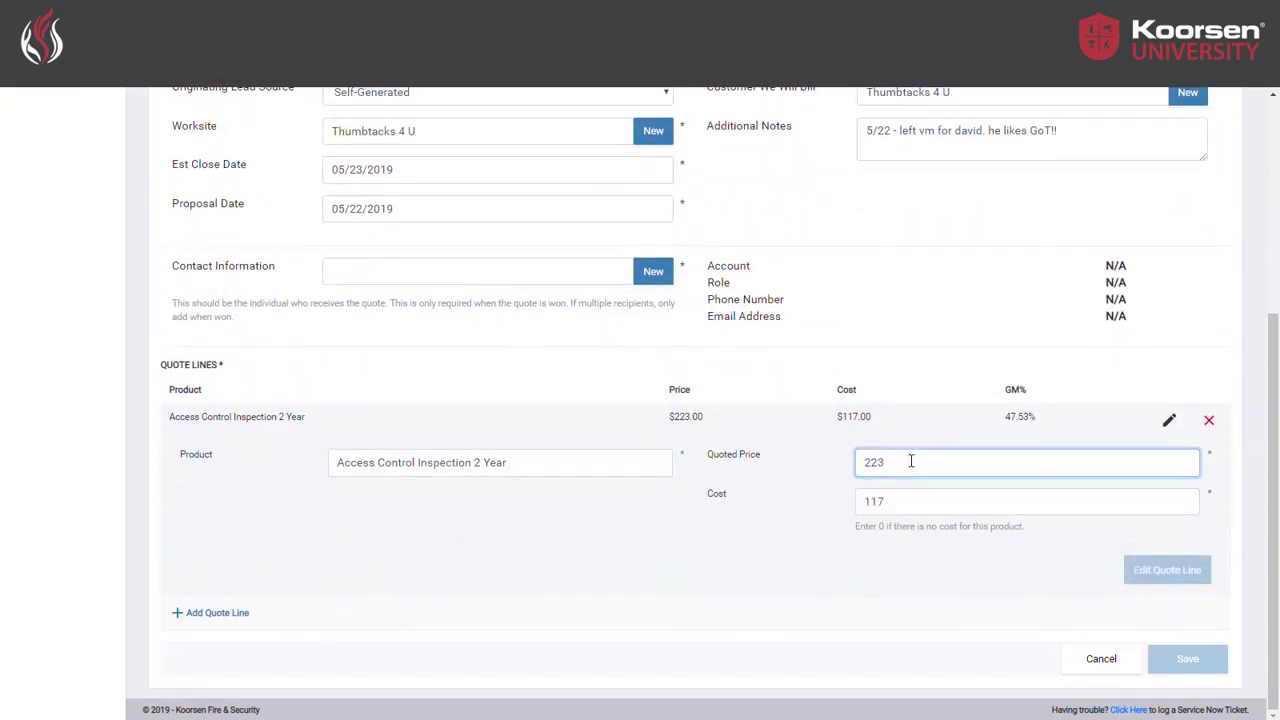
{"action": "key", "text": "BackSpace"}
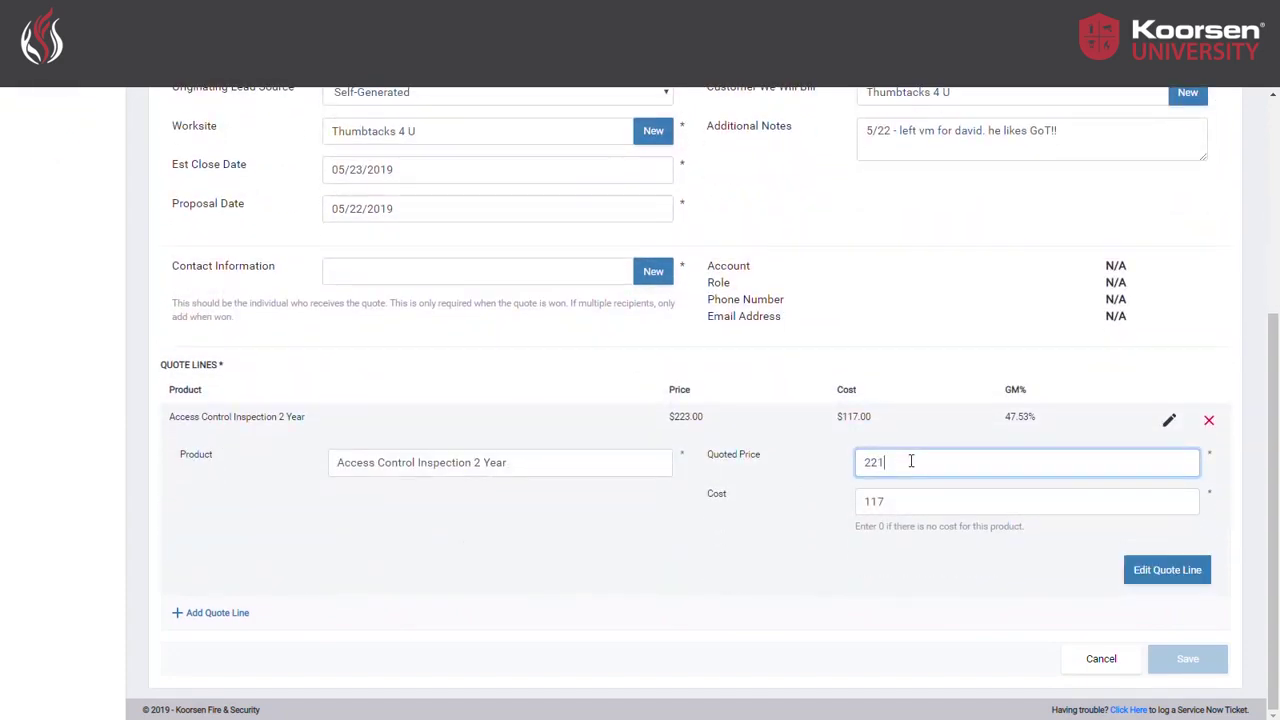
{"action": "left_click", "coordinate": [1148, 576]}
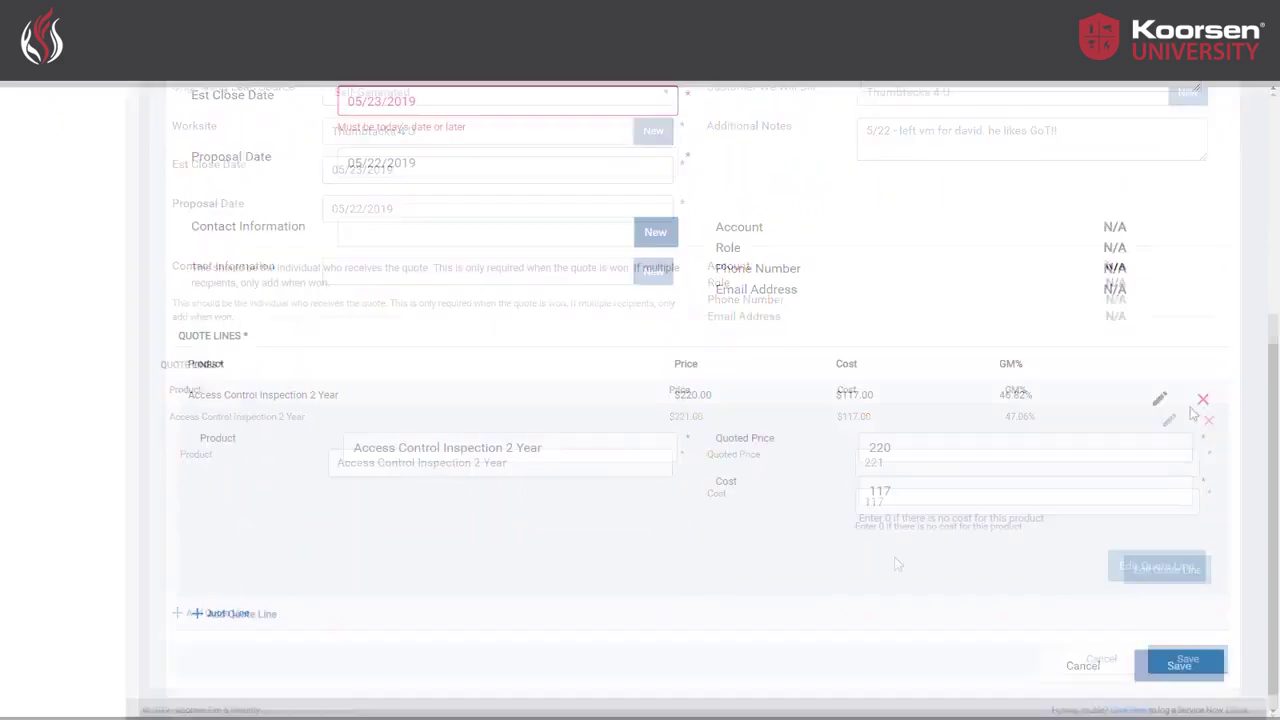
{"action": "left_click", "coordinate": [1203, 400]}
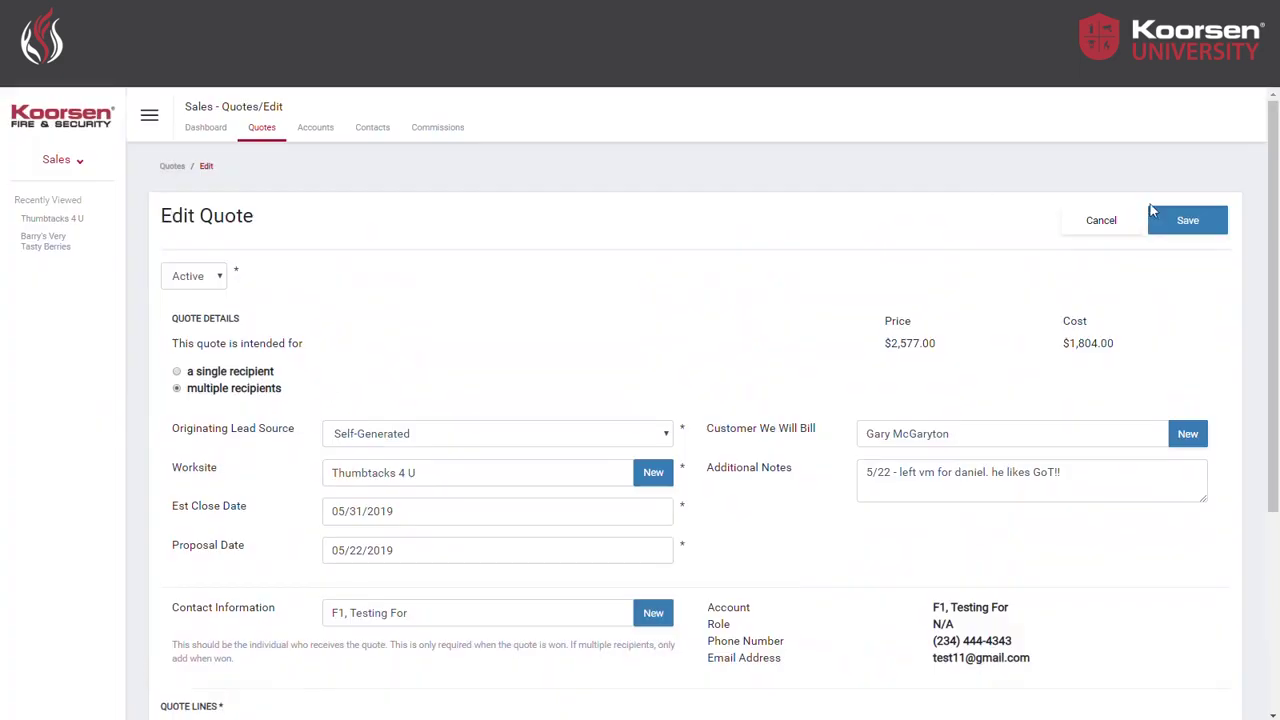
Step: Save the Thumbtacks 4 U quote intended for multiple recipients and open the entry form for a new quote recipient
{"action": "left_click", "coordinate": [1180, 216]}
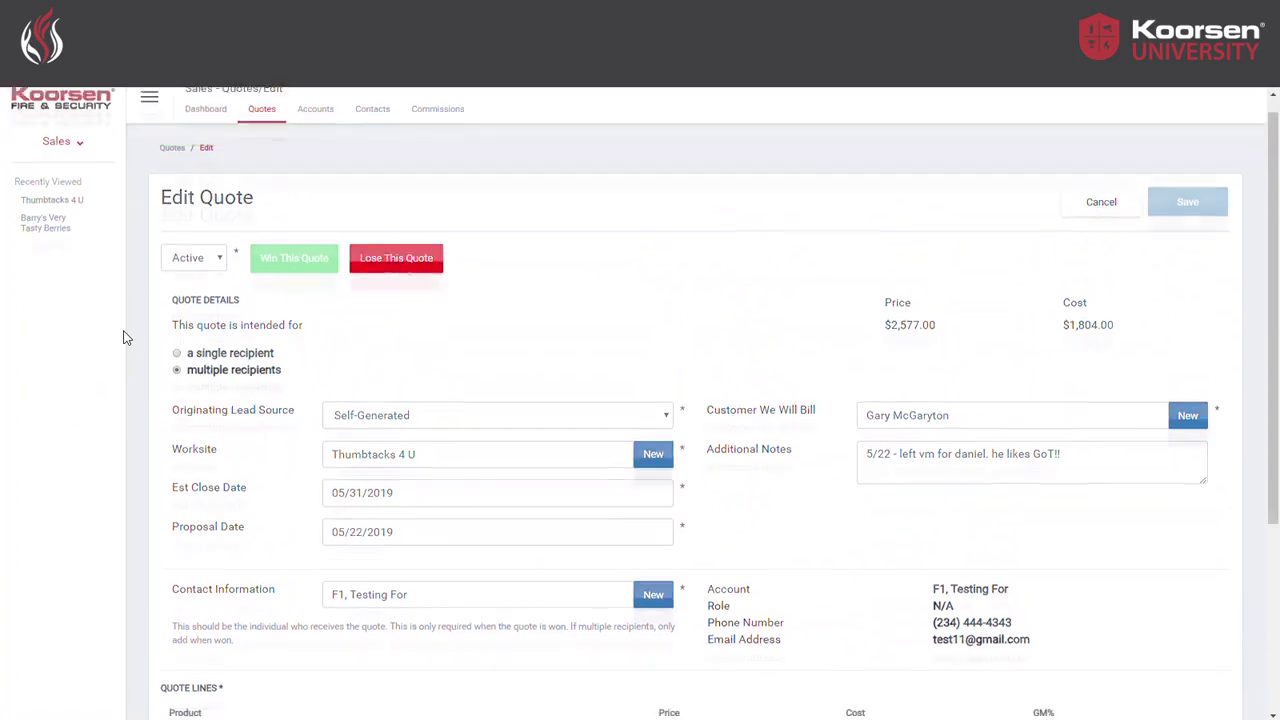
{"action": "scroll", "coordinate": [124, 338], "scroll_direction": "down", "scroll_amount": 3}
{"action": "left_click", "coordinate": [214, 612]}
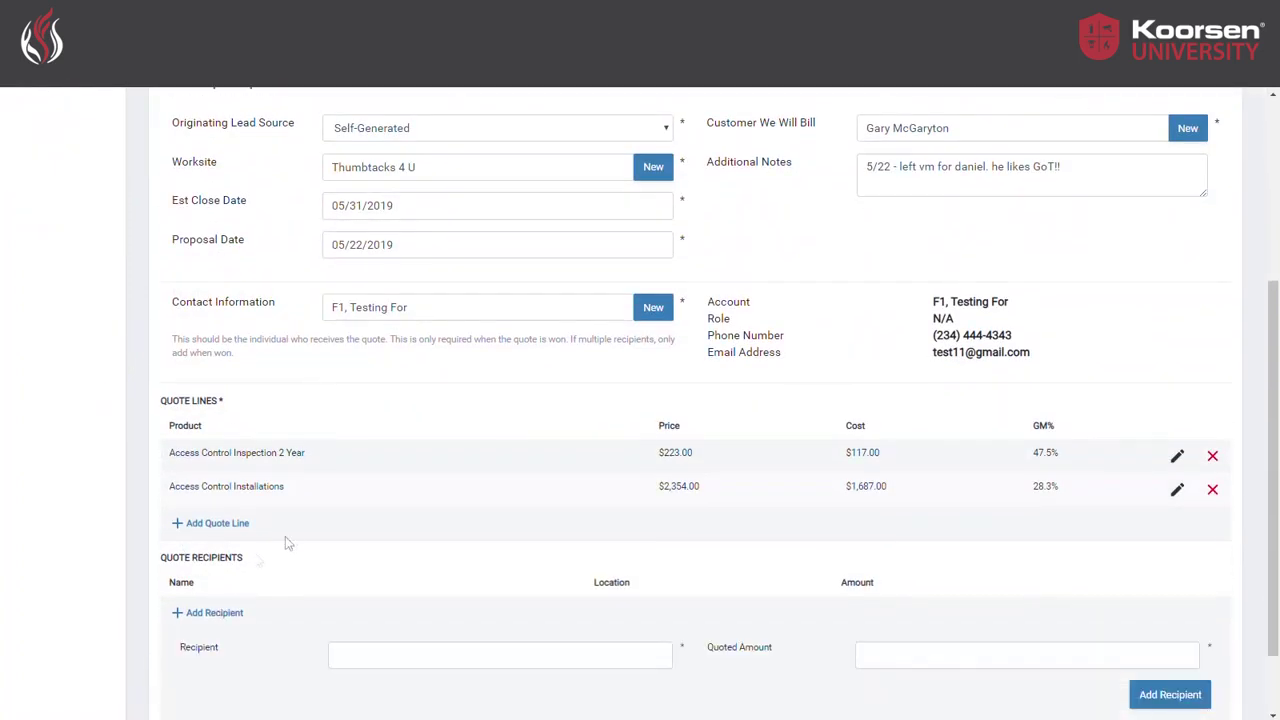
{"action": "scroll", "coordinate": [257, 560], "scroll_direction": "down", "scroll_amount": 1}
{"action": "left_click", "coordinate": [622, 562]}
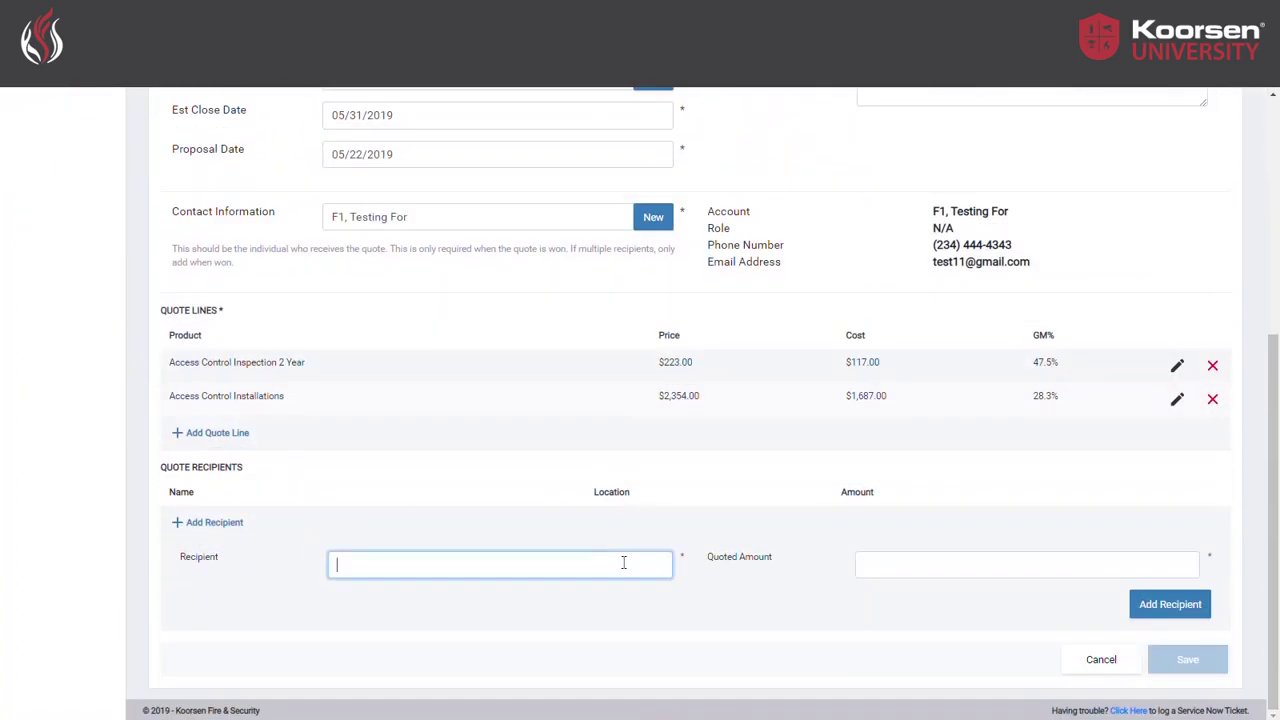
{"action": "left_click", "coordinate": [916, 564]}
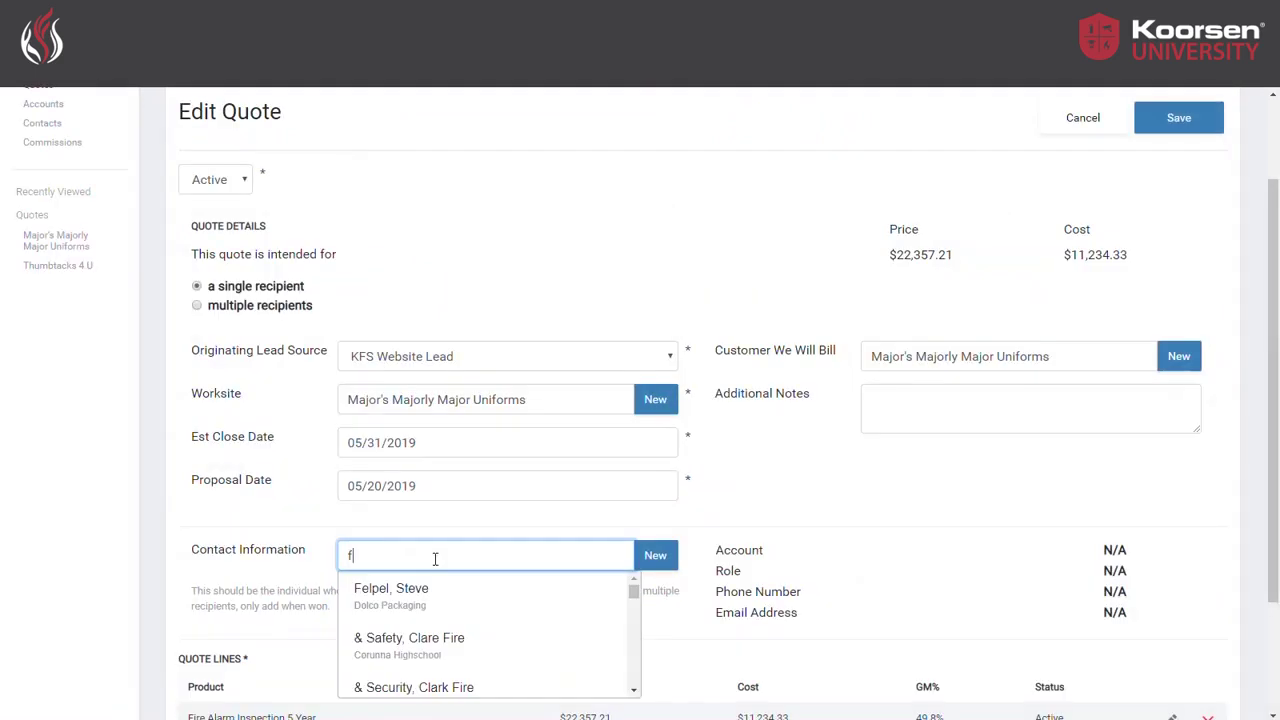
Step: Search for "f1" in the Major's Majorly Major Uniforms quote's contact information, choose the first match and save the quote
{"action": "type", "text": "1"}
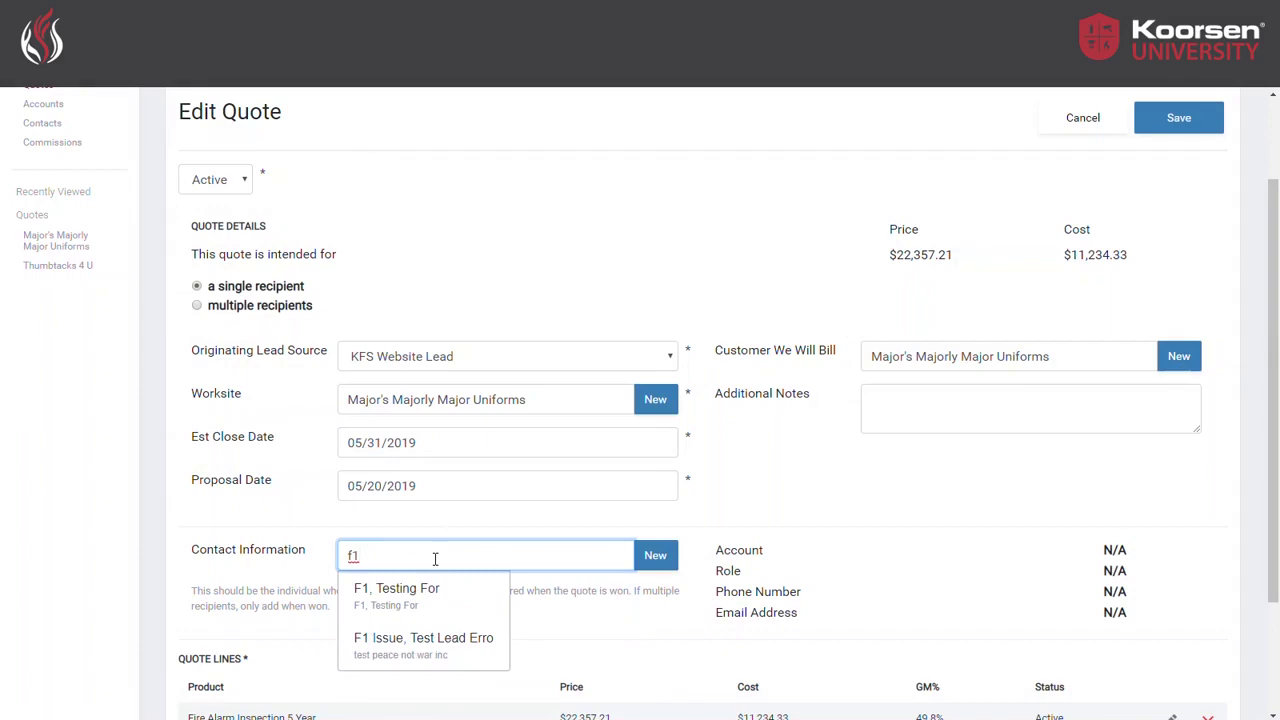
{"action": "key", "text": "Down"}
{"action": "left_click", "coordinate": [1165, 114]}
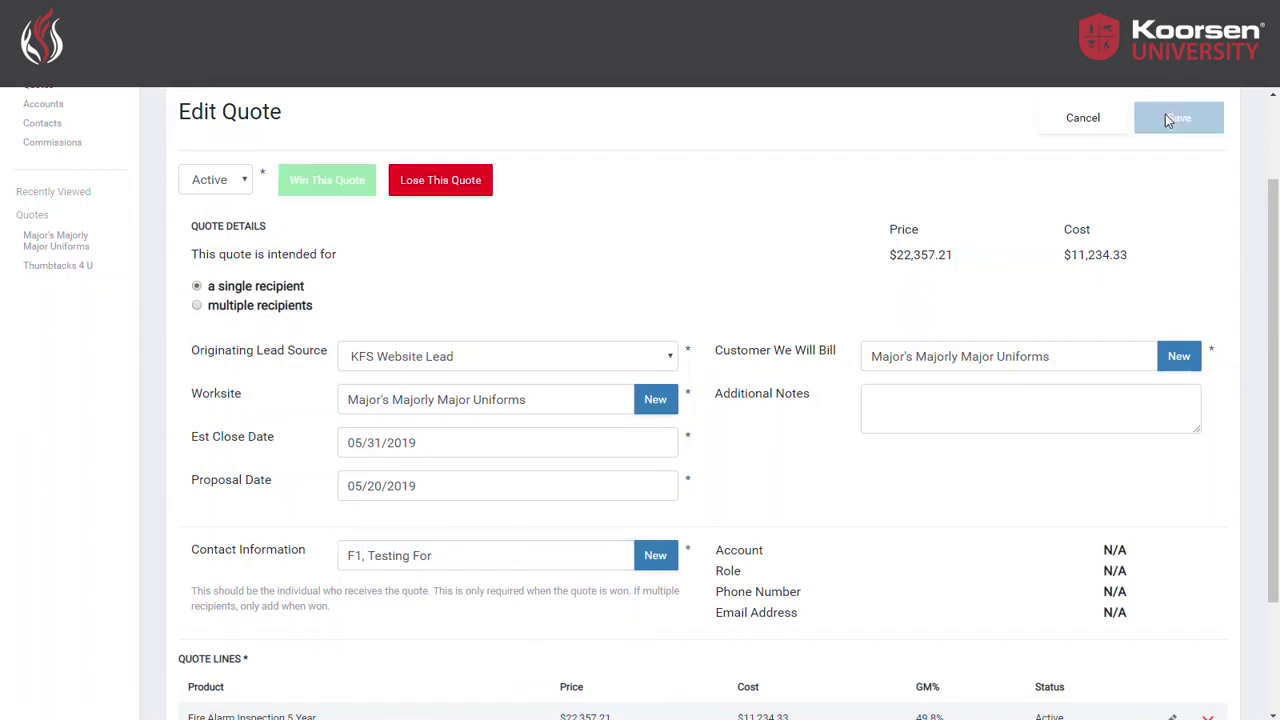
{"action": "scroll", "coordinate": [720, 323], "scroll_direction": "down", "scroll_amount": 1}
{"action": "scroll", "coordinate": [720, 330], "scroll_direction": "up", "scroll_amount": 3}
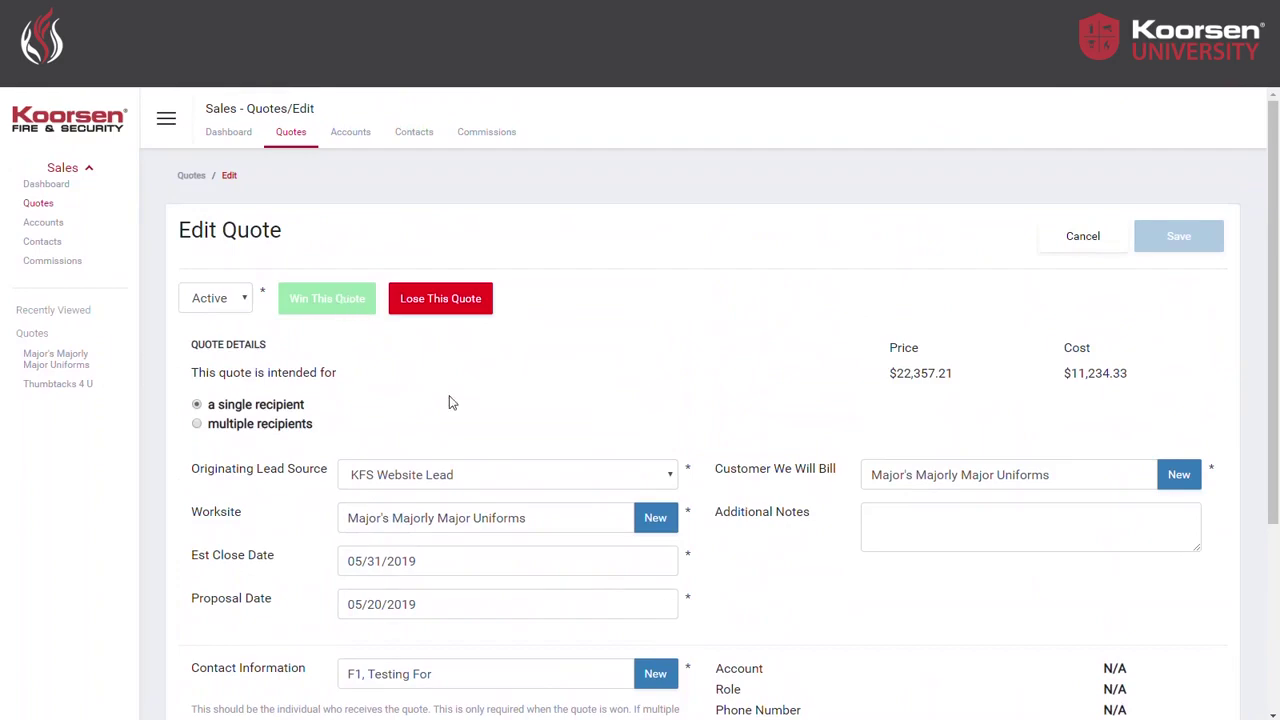
{"action": "scroll", "coordinate": [451, 400], "scroll_direction": "down", "scroll_amount": 1}
{"action": "scroll", "coordinate": [664, 322], "scroll_direction": "down", "scroll_amount": 2}
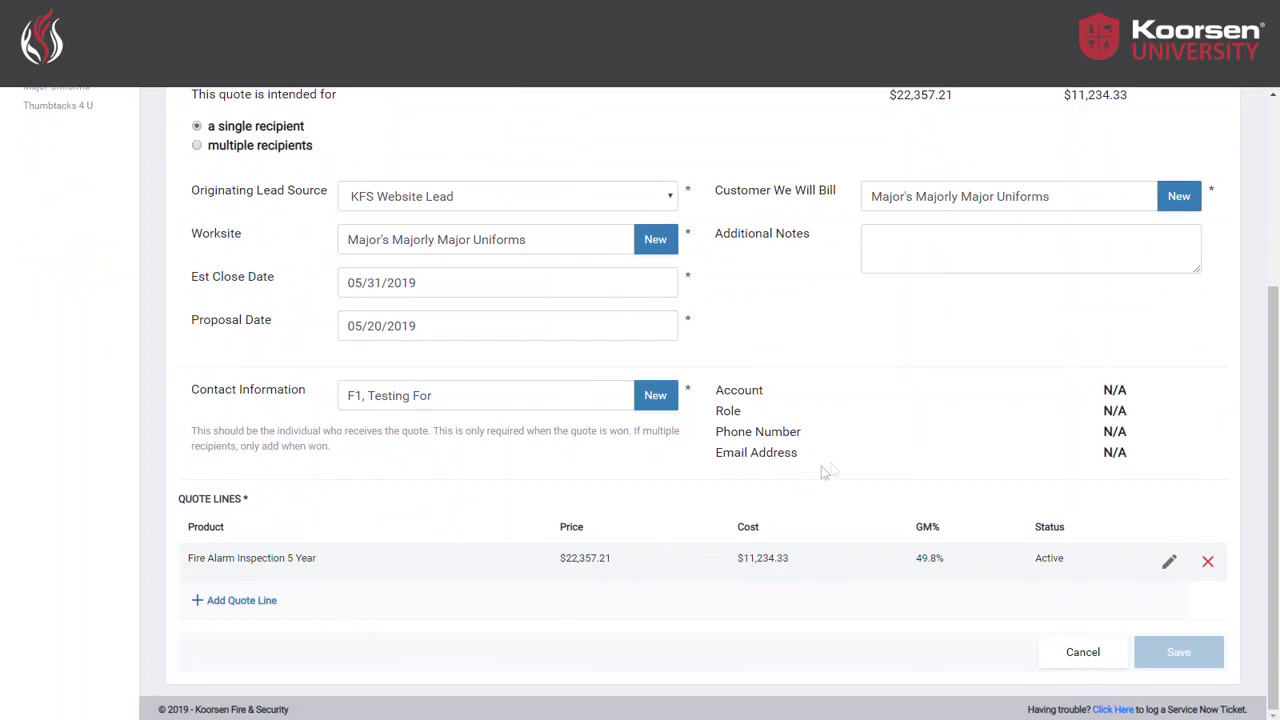
Step: Reselect the suggested contact in the quote's contact information to link its account details, and save the quote again
{"action": "left_click", "coordinate": [471, 433]}
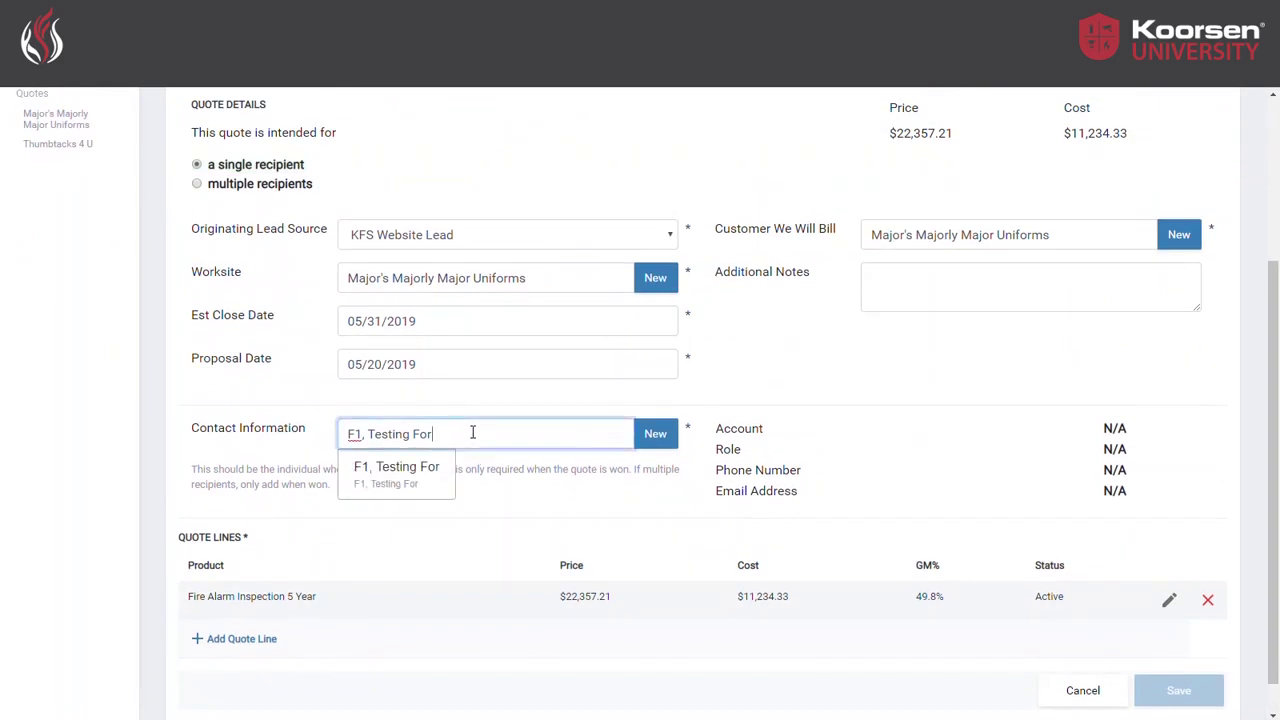
{"action": "left_click", "coordinate": [425, 466]}
{"action": "scroll", "coordinate": [829, 403], "scroll_direction": "up", "scroll_amount": 3}
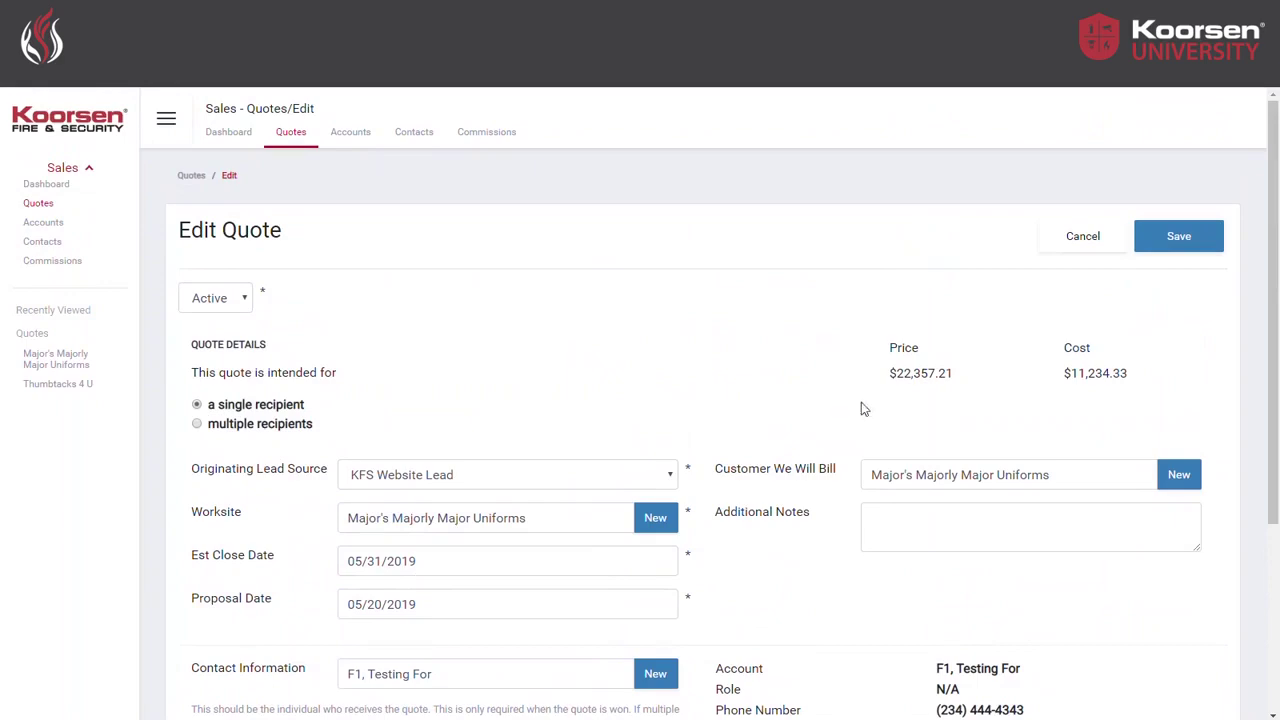
{"action": "left_click", "coordinate": [1163, 240]}
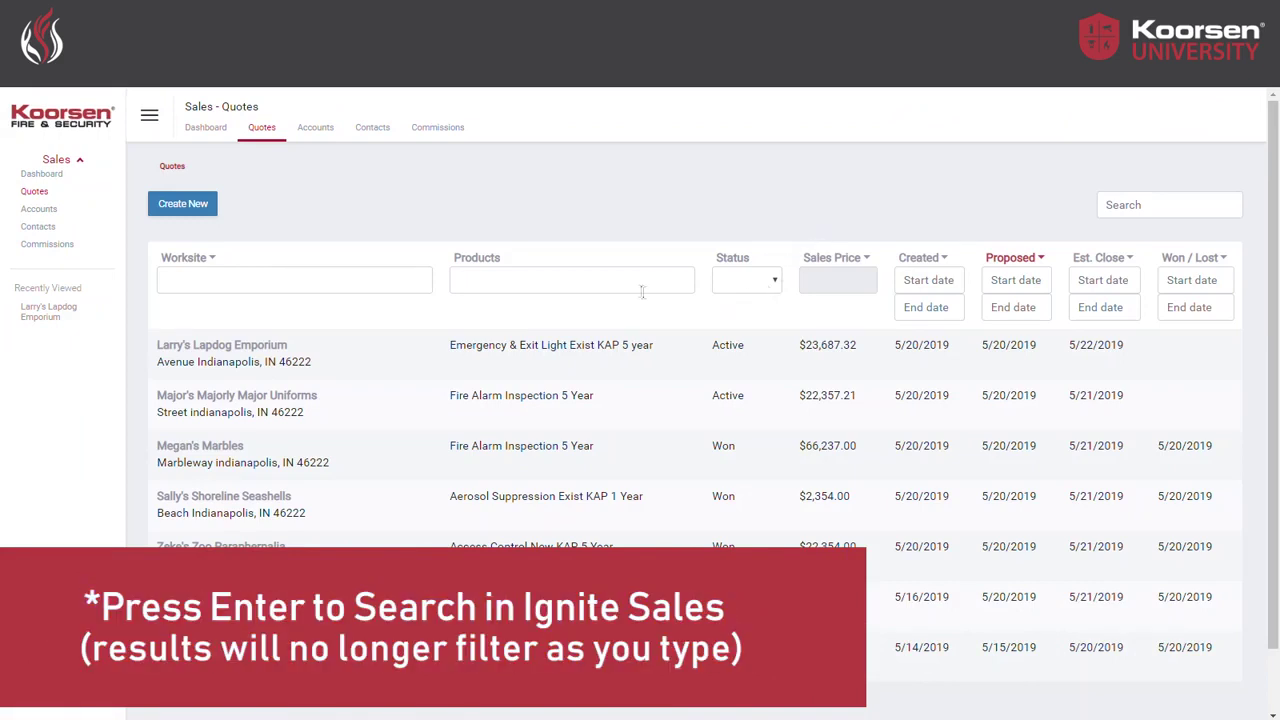
Step: Search all quotes for "bev"
{"action": "left_click", "coordinate": [1110, 205]}
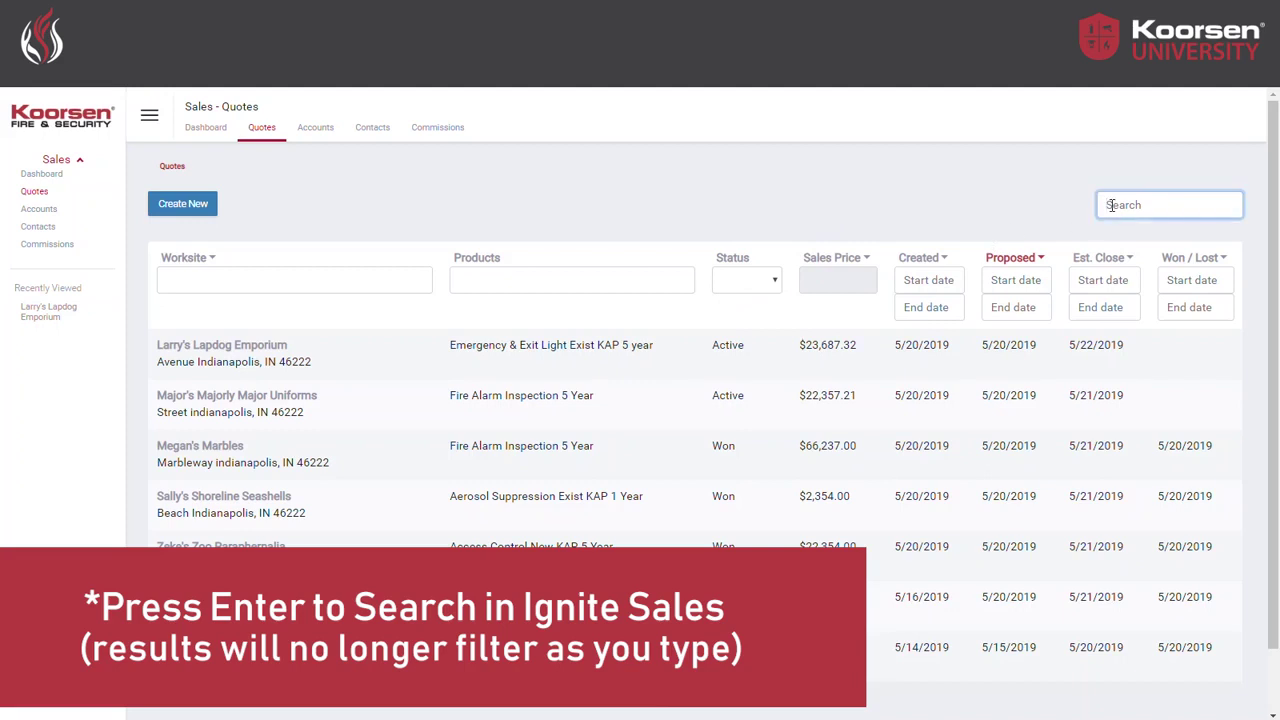
{"action": "type", "text": "Se"}
{"action": "type", "text": "v"}
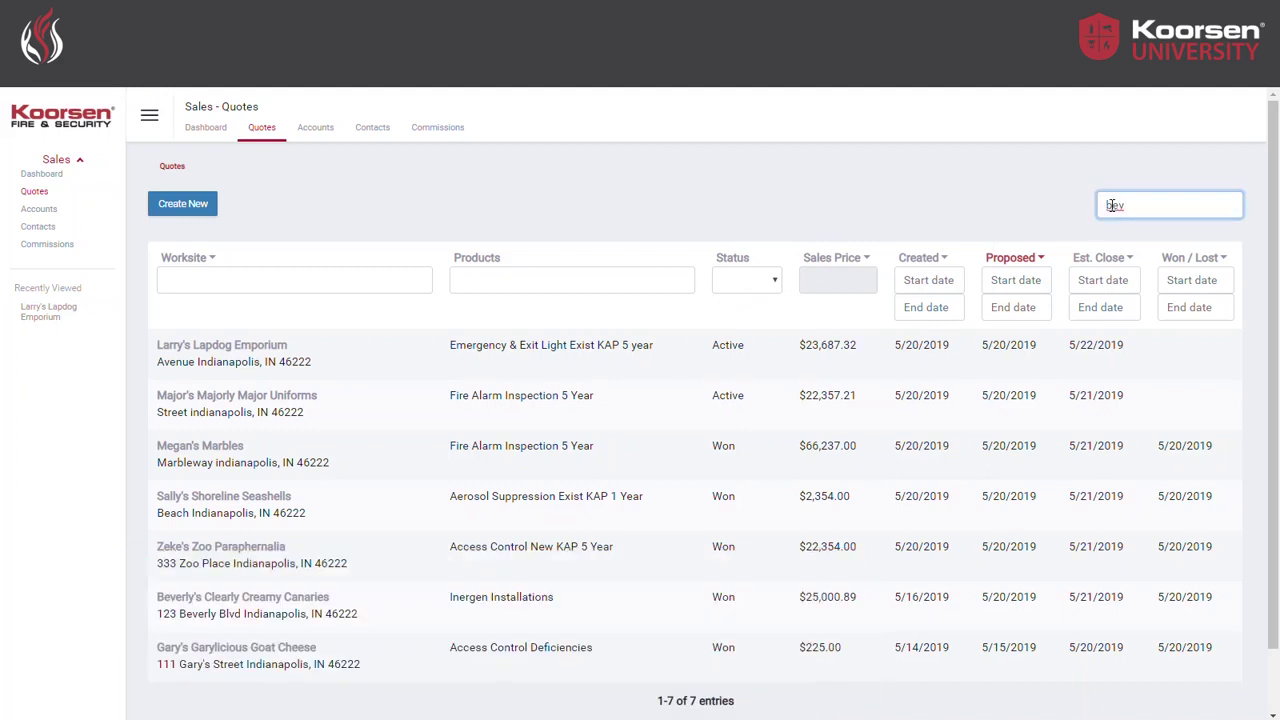
{"action": "key", "text": "Return"}
Step: Clear the quote search and list all quotes again
{"action": "left_click", "coordinate": [1175, 204]}
{"action": "key", "text": "BackSpace"}
{"action": "key", "text": "BackSpace"}
{"action": "key", "text": "BackSpace"}
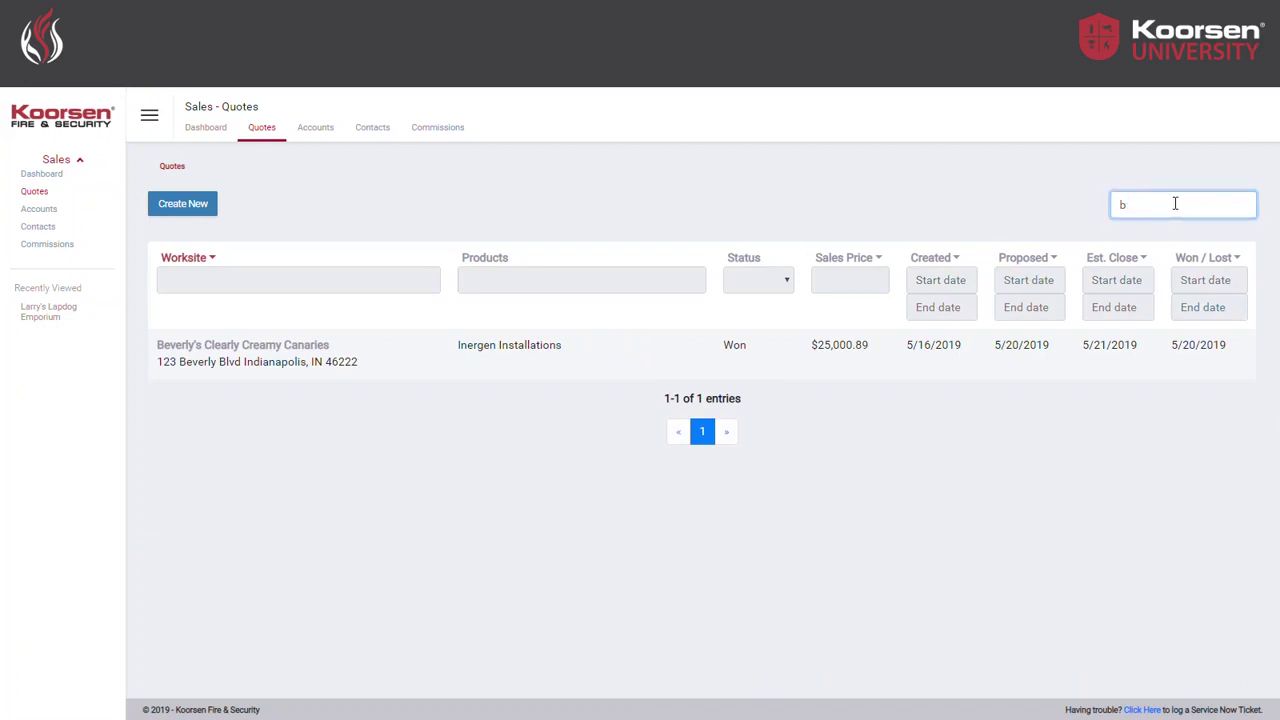
{"action": "key", "text": "Return"}
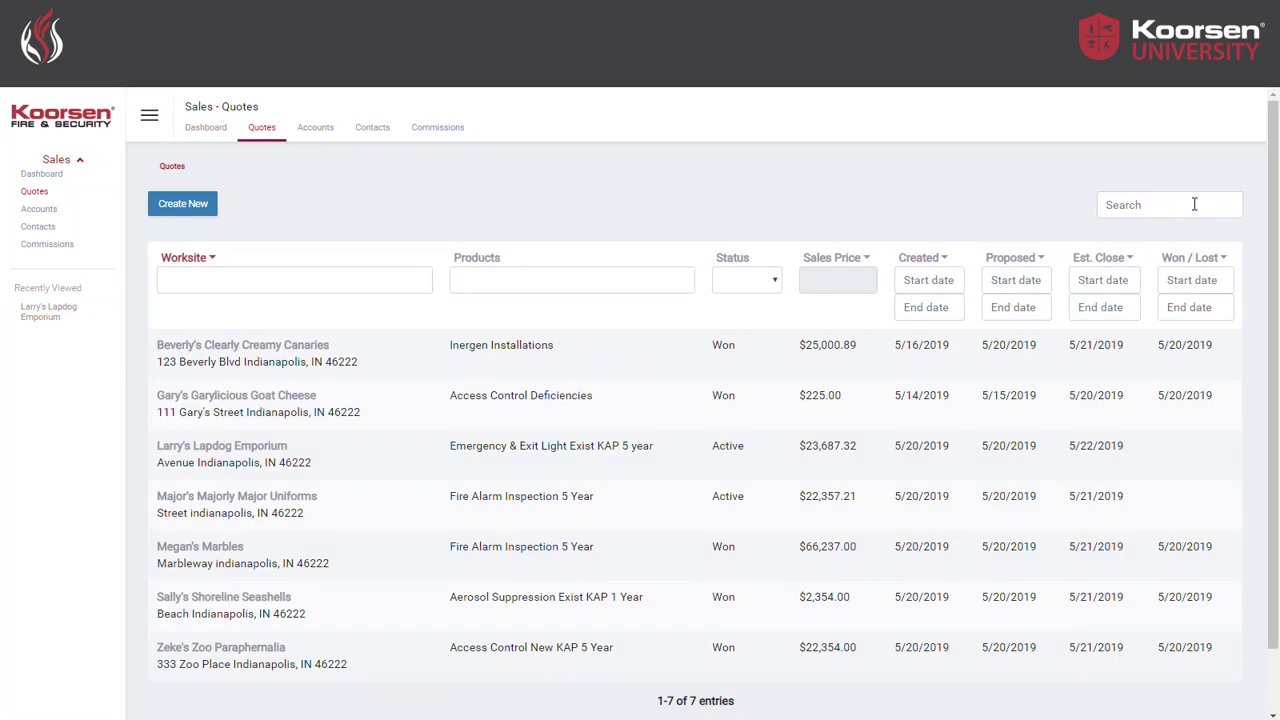
Step: Search all quotes for "gary" and review the Megan's Marbles quote details, collapsing them after review
{"action": "left_click", "coordinate": [1194, 204]}
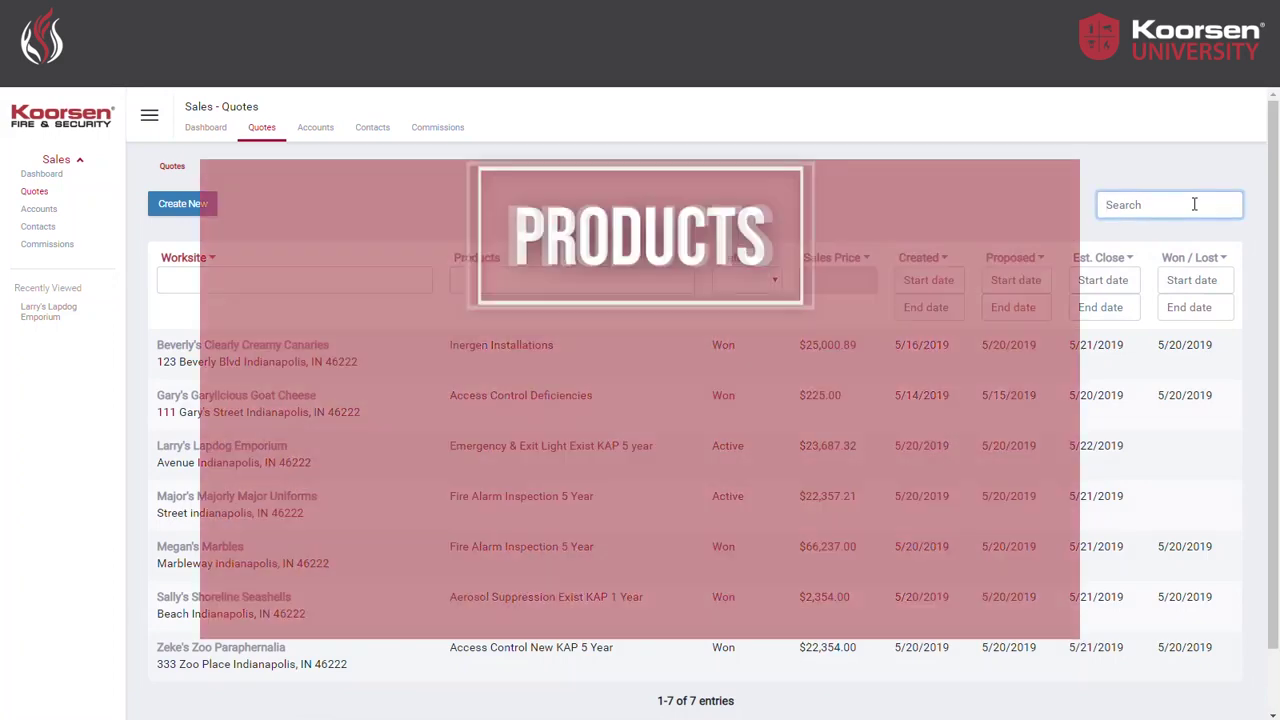
{"action": "type", "text": "gary"}
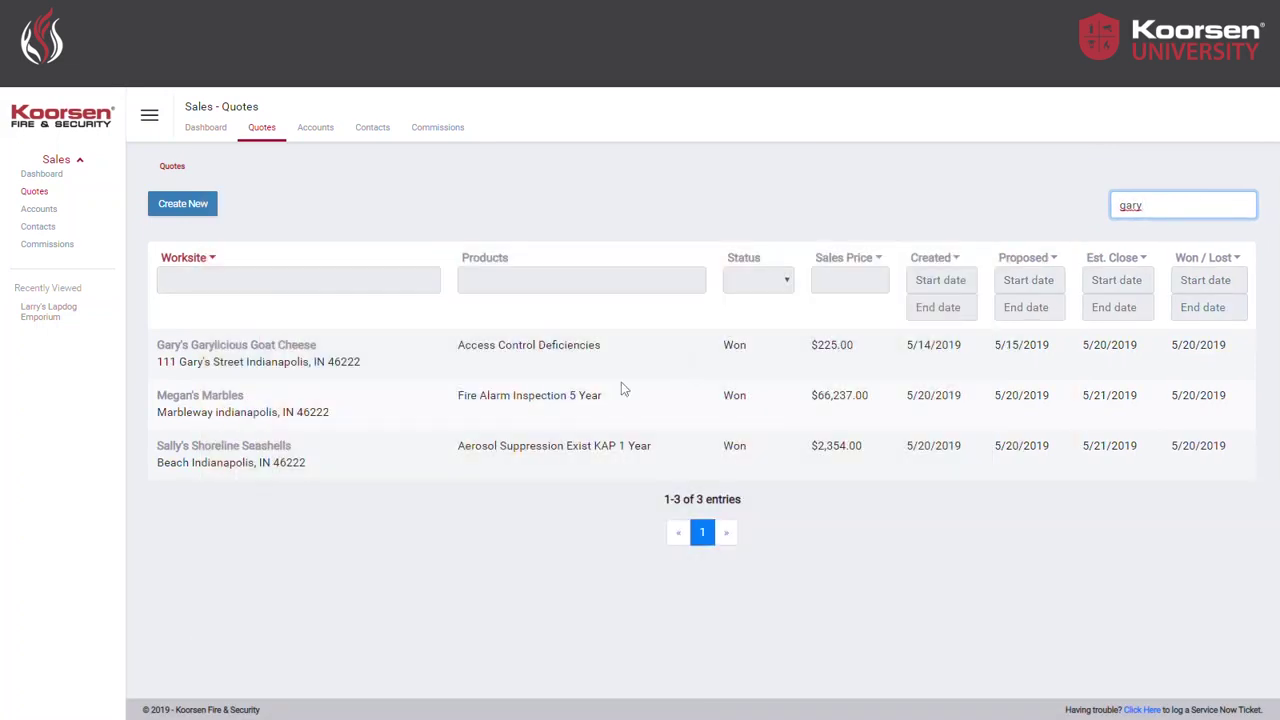
{"action": "left_click", "coordinate": [586, 400]}
{"action": "scroll", "coordinate": [588, 405], "scroll_direction": "down", "scroll_amount": 1}
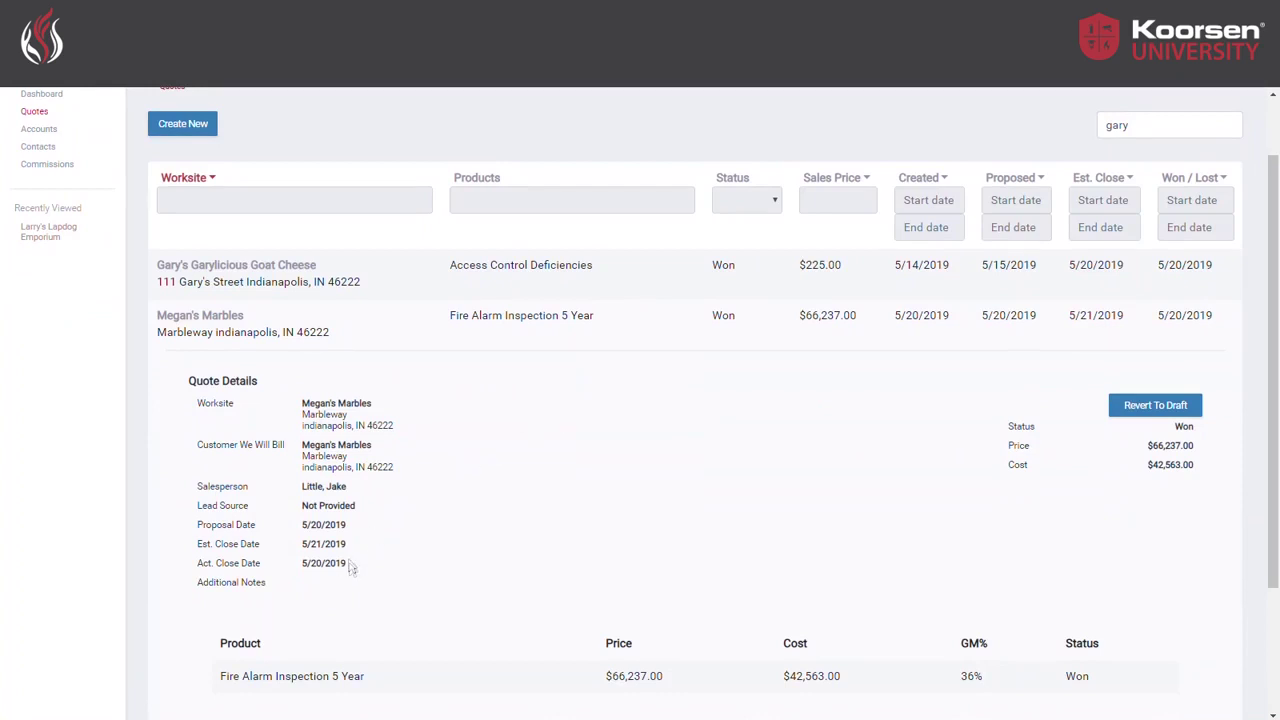
{"action": "scroll", "coordinate": [360, 536], "scroll_direction": "up", "scroll_amount": 1}
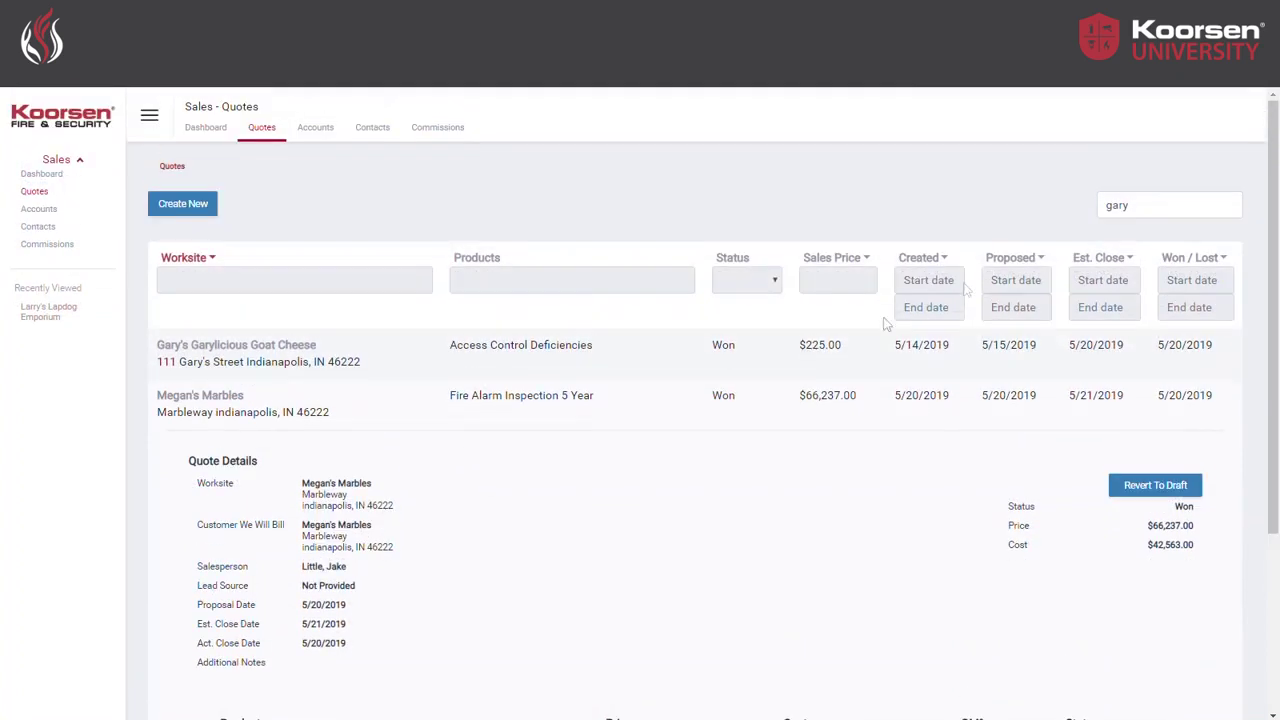
{"action": "left_click", "coordinate": [515, 410]}
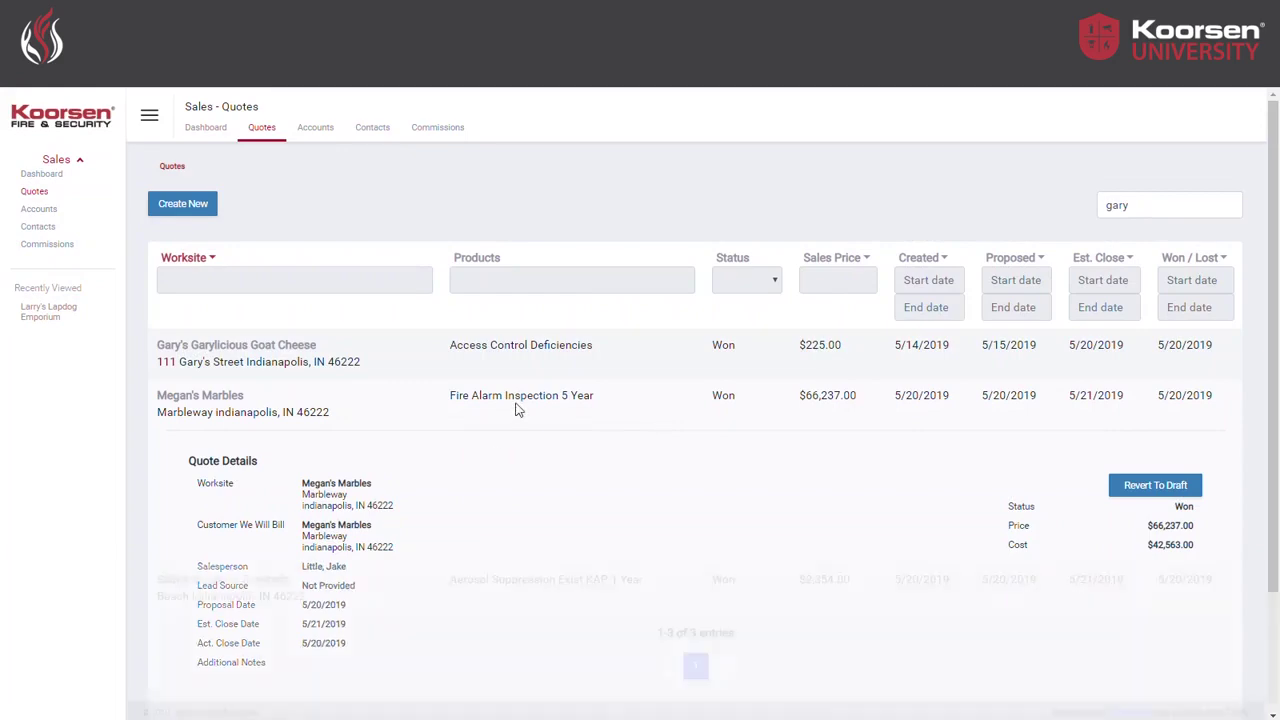
Step: Expand the Sally's Shoreline Seashells quote and review its details and product line
{"action": "left_click", "coordinate": [488, 446]}
{"action": "scroll", "coordinate": [489, 451], "scroll_direction": "down", "scroll_amount": 1}
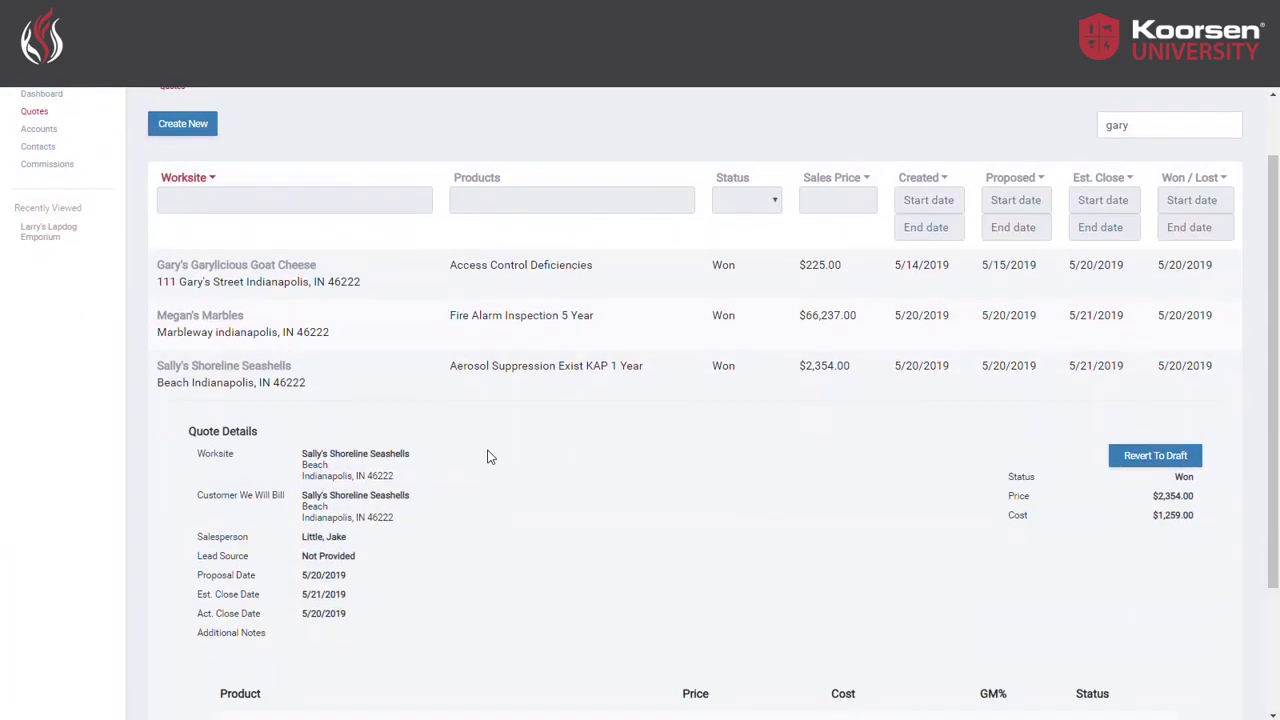
{"action": "scroll", "coordinate": [490, 457], "scroll_direction": "down", "scroll_amount": 1}
{"action": "scroll", "coordinate": [737, 366], "scroll_direction": "up", "scroll_amount": 2}
Step: Clear the general quote search and filter the quotes by the worksite "gary"
{"action": "double_click", "coordinate": [1107, 205]}
{"action": "key", "text": "BackSpace"}
{"action": "left_click", "coordinate": [302, 284]}
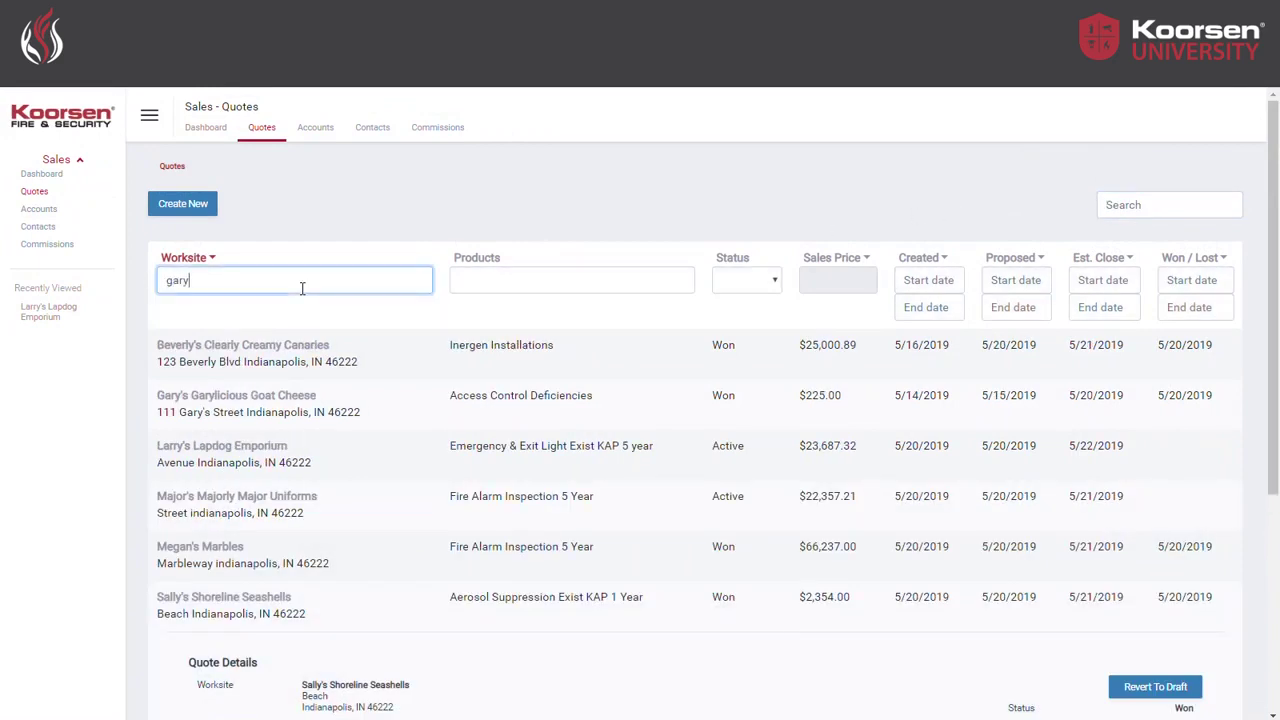
{"action": "type", "text": "gary"}
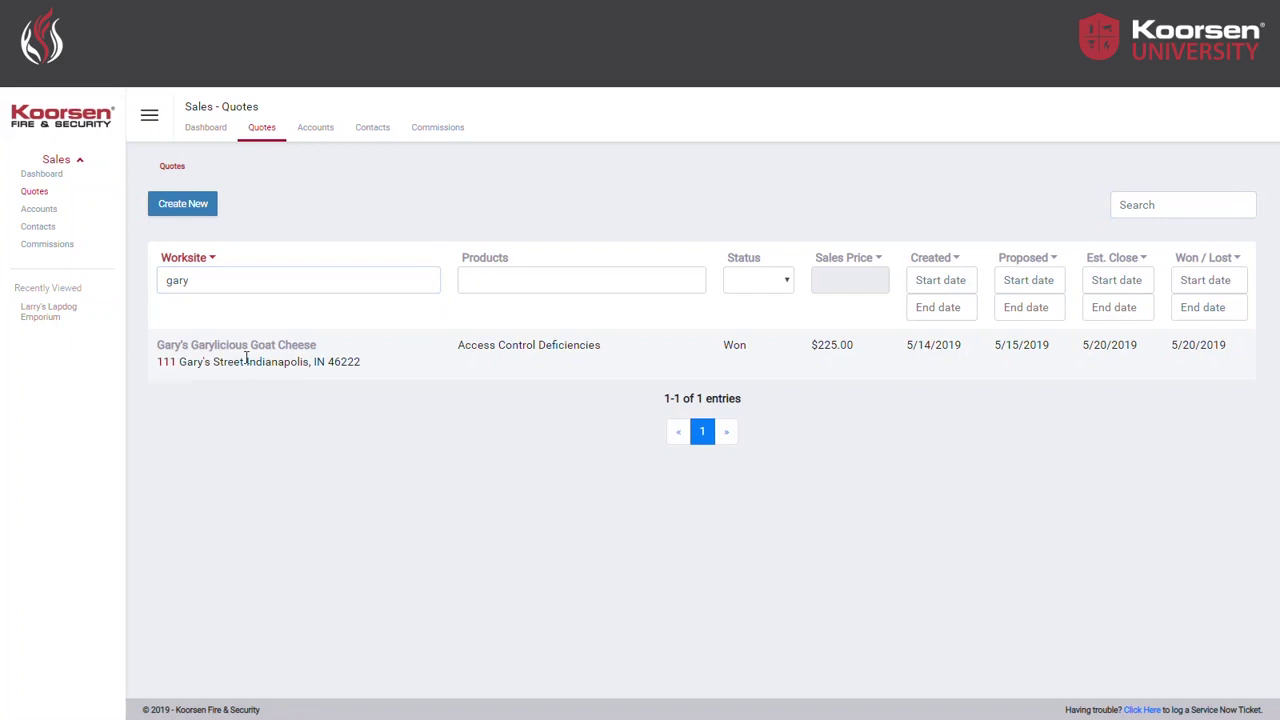
Step: Expand the Gary's Garylicious Goat Cheese quote and review its details and product line
{"action": "left_click", "coordinate": [248, 358]}
{"action": "scroll", "coordinate": [501, 428], "scroll_direction": "down", "scroll_amount": 1}
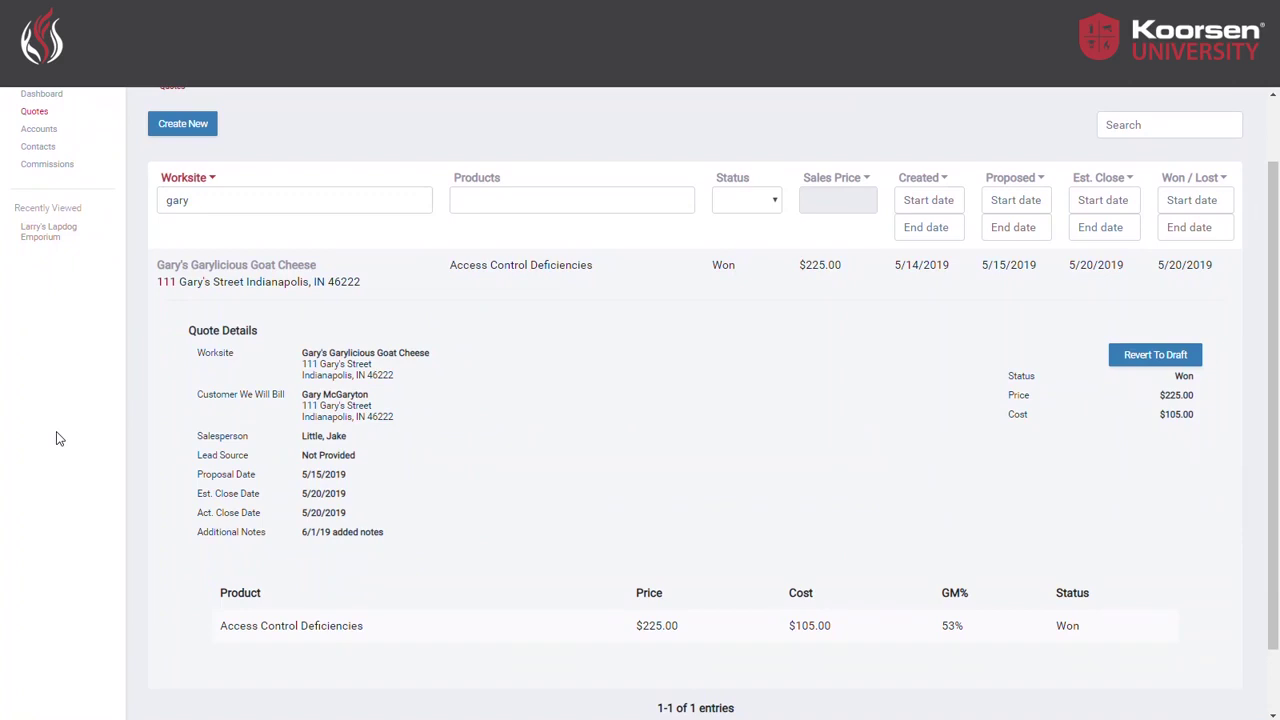
{"action": "scroll", "coordinate": [54, 434], "scroll_direction": "up", "scroll_amount": 2}
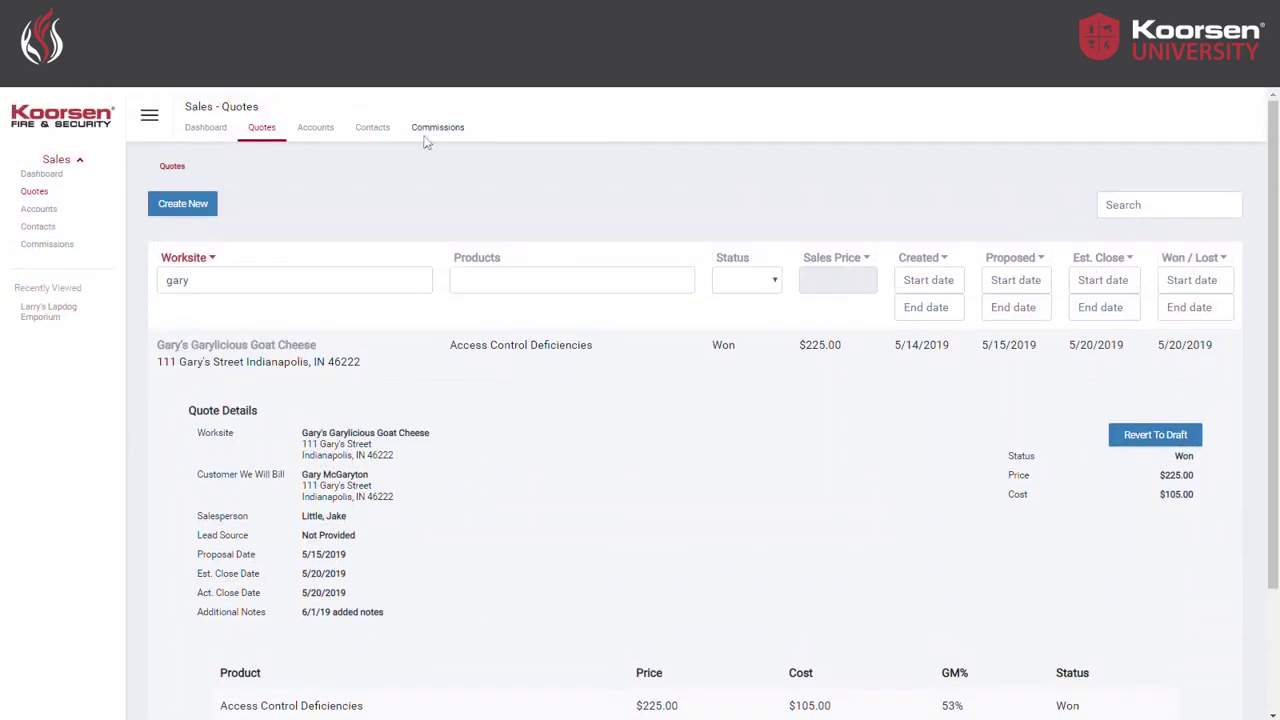
Step: Open the commissions list and review the details of the discarded Beverly's Clearly Creamy Canaries commission, collapsing it after review
{"action": "left_click", "coordinate": [435, 128]}
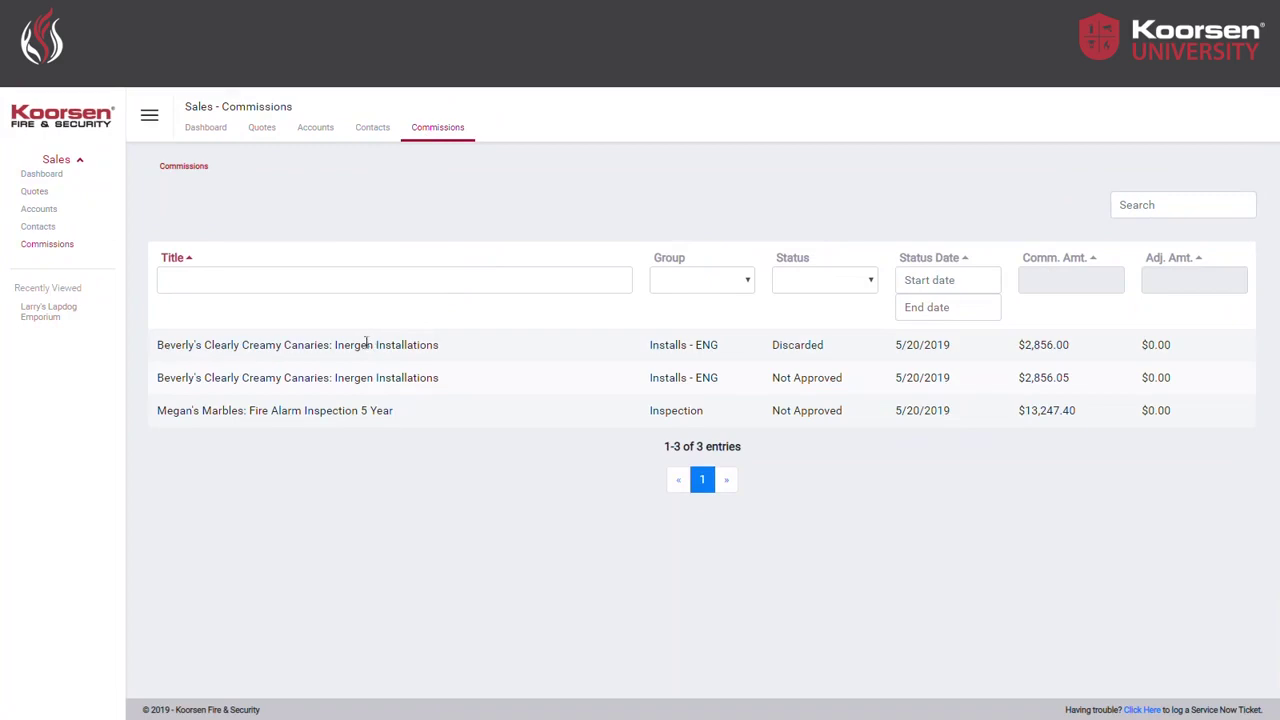
{"action": "left_click", "coordinate": [367, 343]}
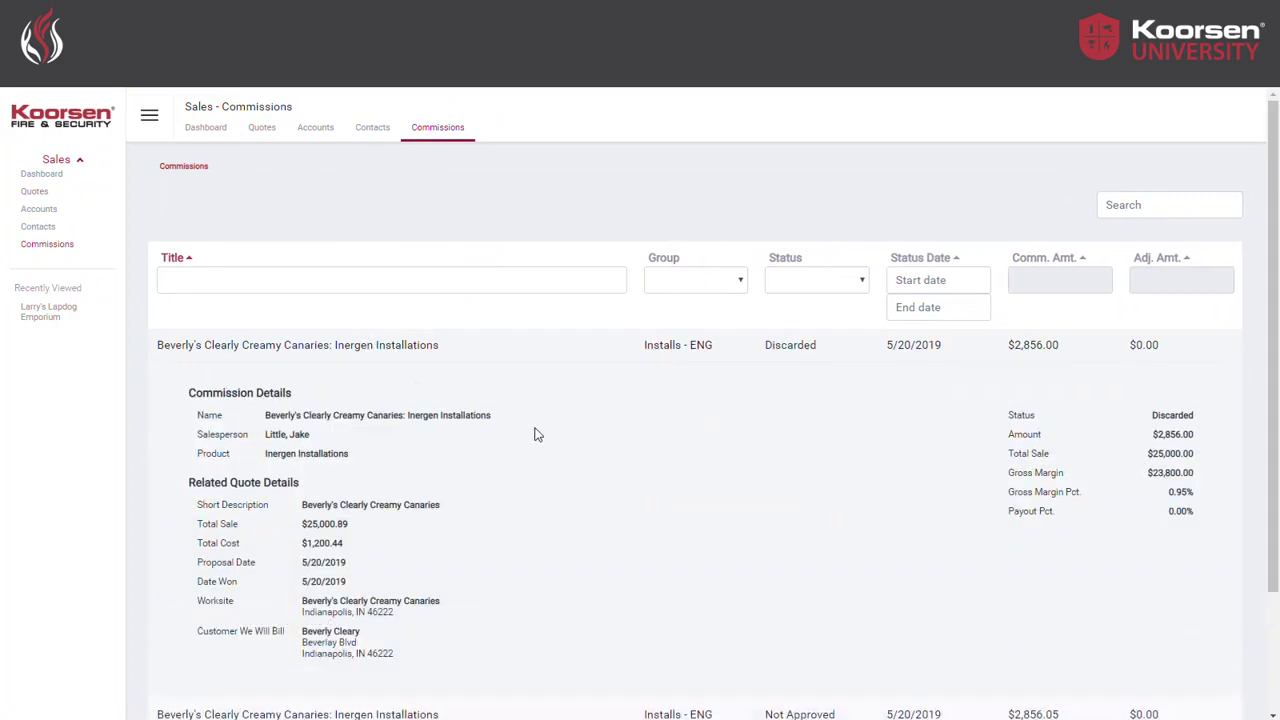
{"action": "scroll", "coordinate": [535, 434], "scroll_direction": "down", "scroll_amount": 1}
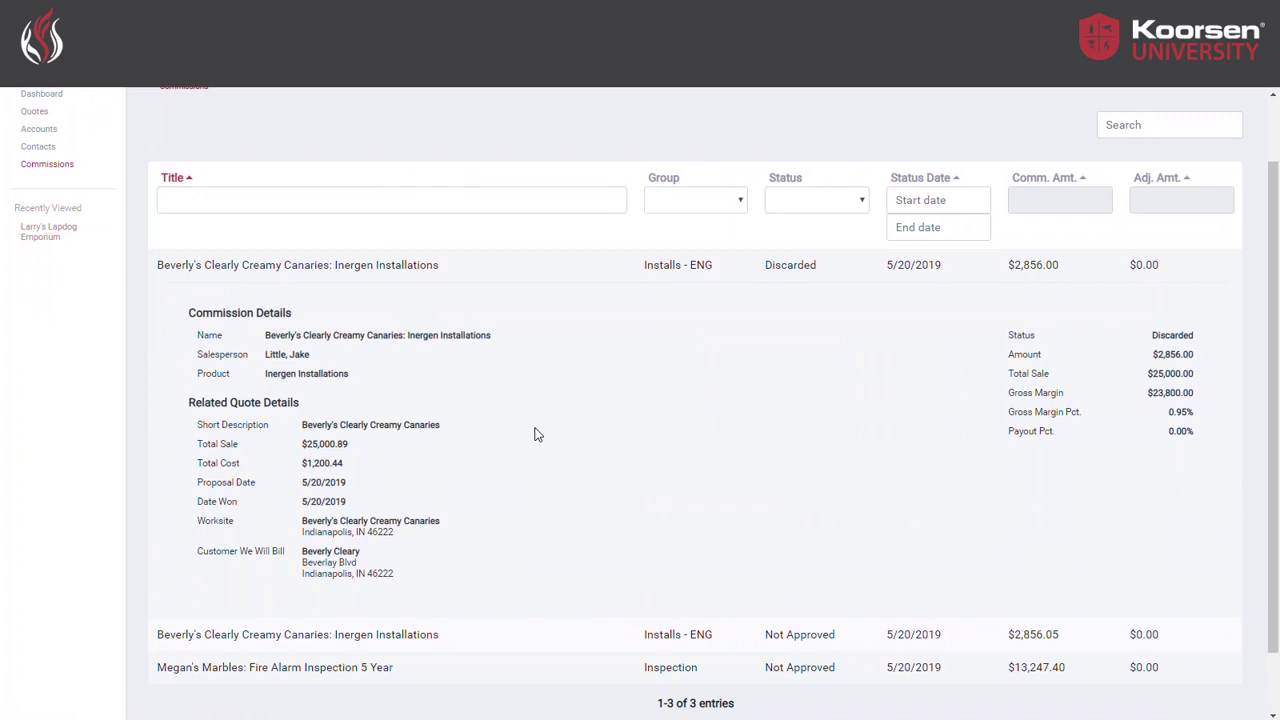
{"action": "left_click", "coordinate": [416, 263]}
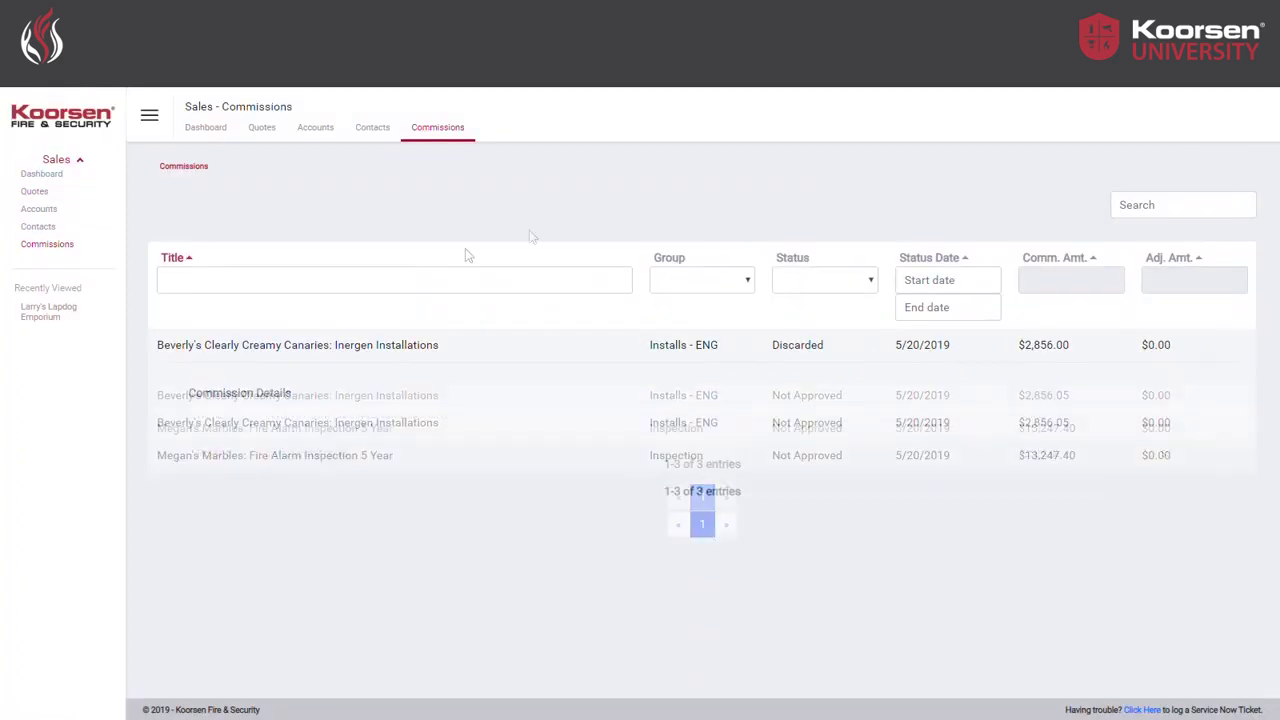
Step: Review the group and status filter options available for the commissions list
{"action": "left_click", "coordinate": [679, 279]}
{"action": "left_click", "coordinate": [809, 286]}
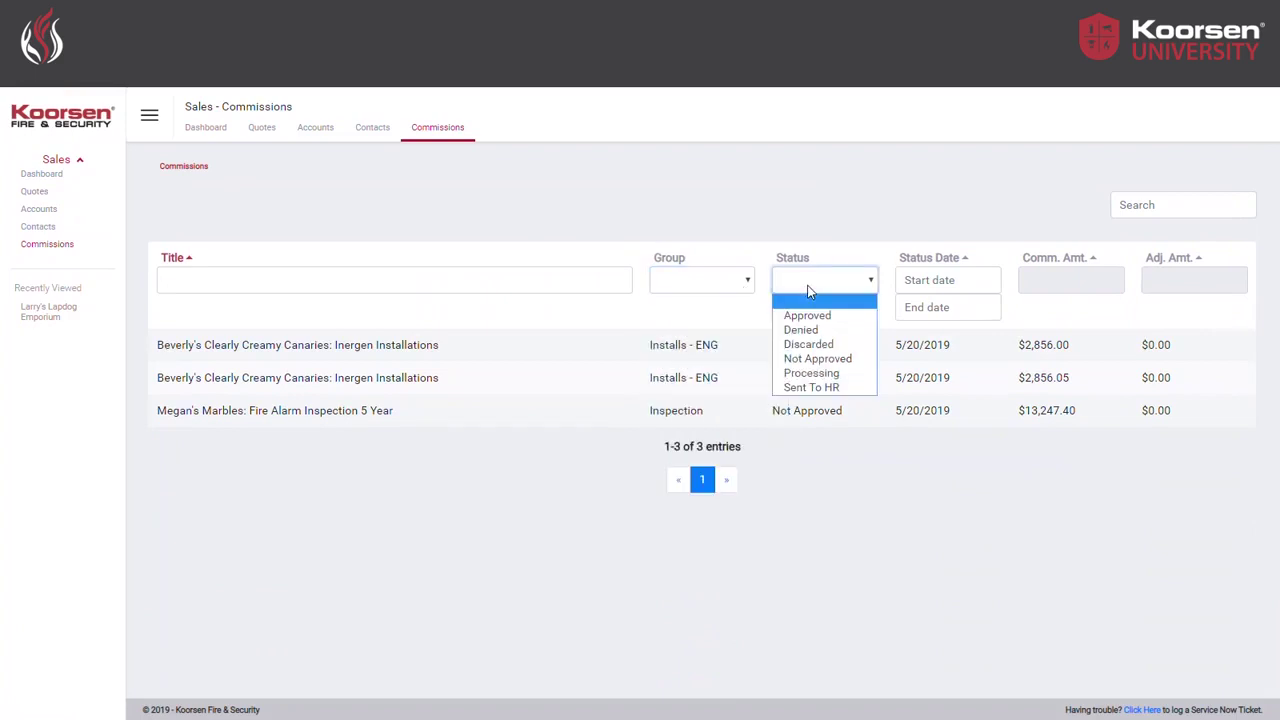
{"action": "left_click", "coordinate": [825, 206]}
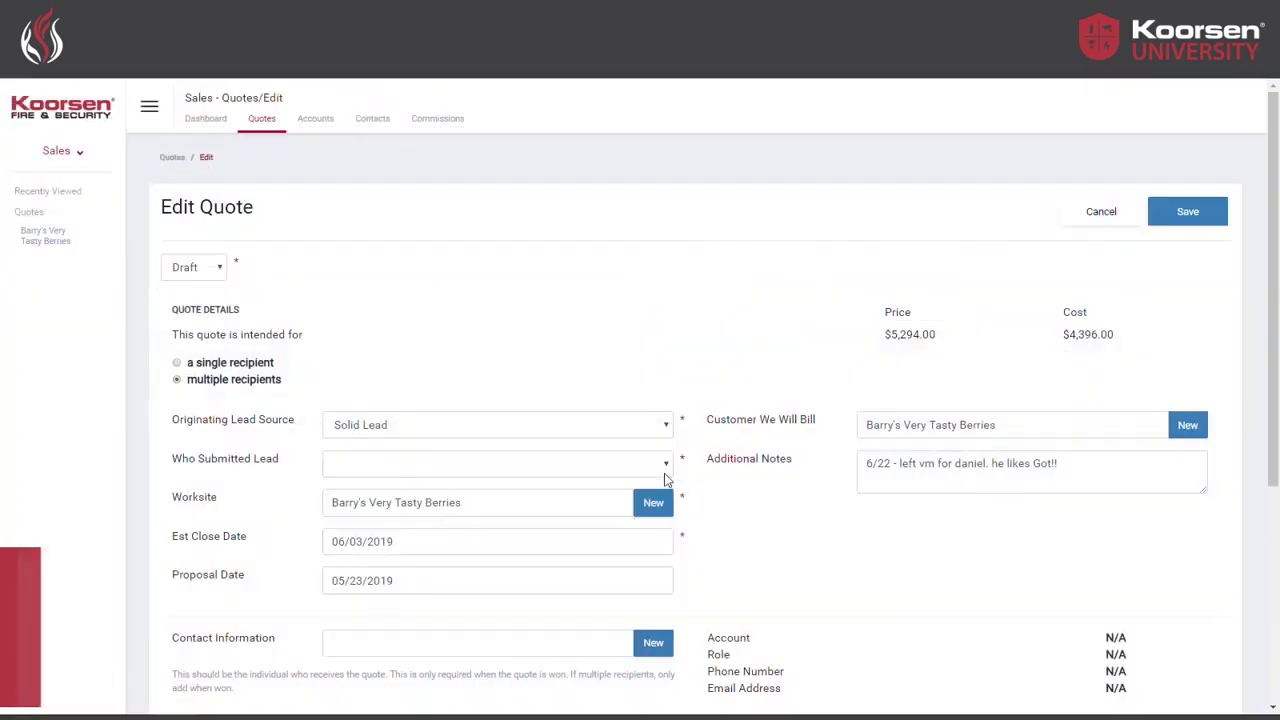
Step: Choose who submitted the lead on the Barry's Very Tasty Berries quote, jumping to last names beginning with "g", "s" and "se"
{"action": "left_click", "coordinate": [666, 467]}
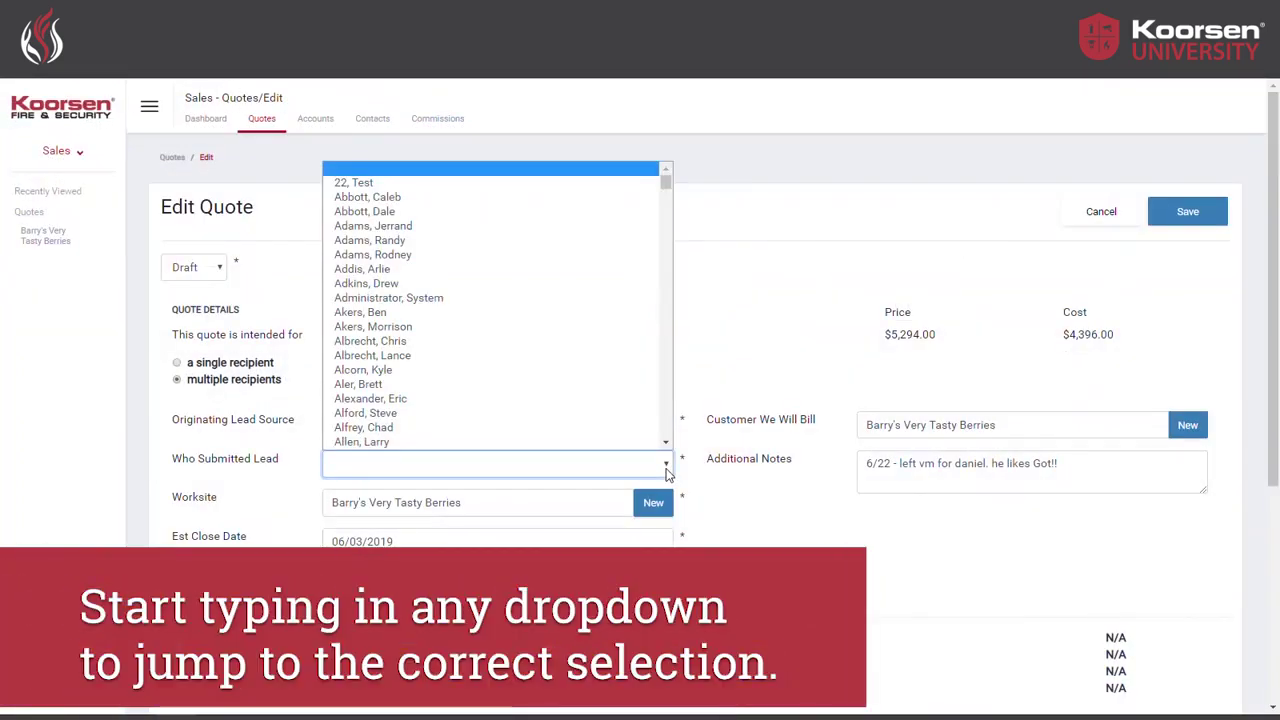
{"action": "type", "text": "g"}
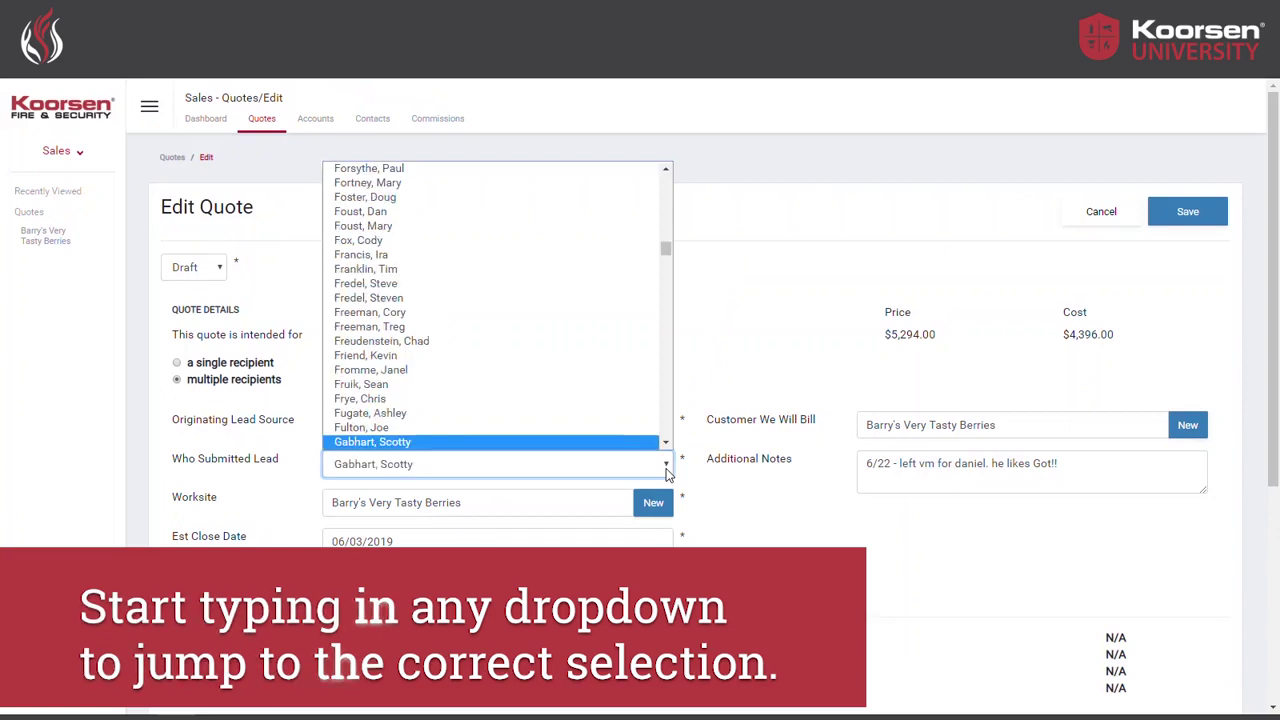
{"action": "type", "text": "s"}
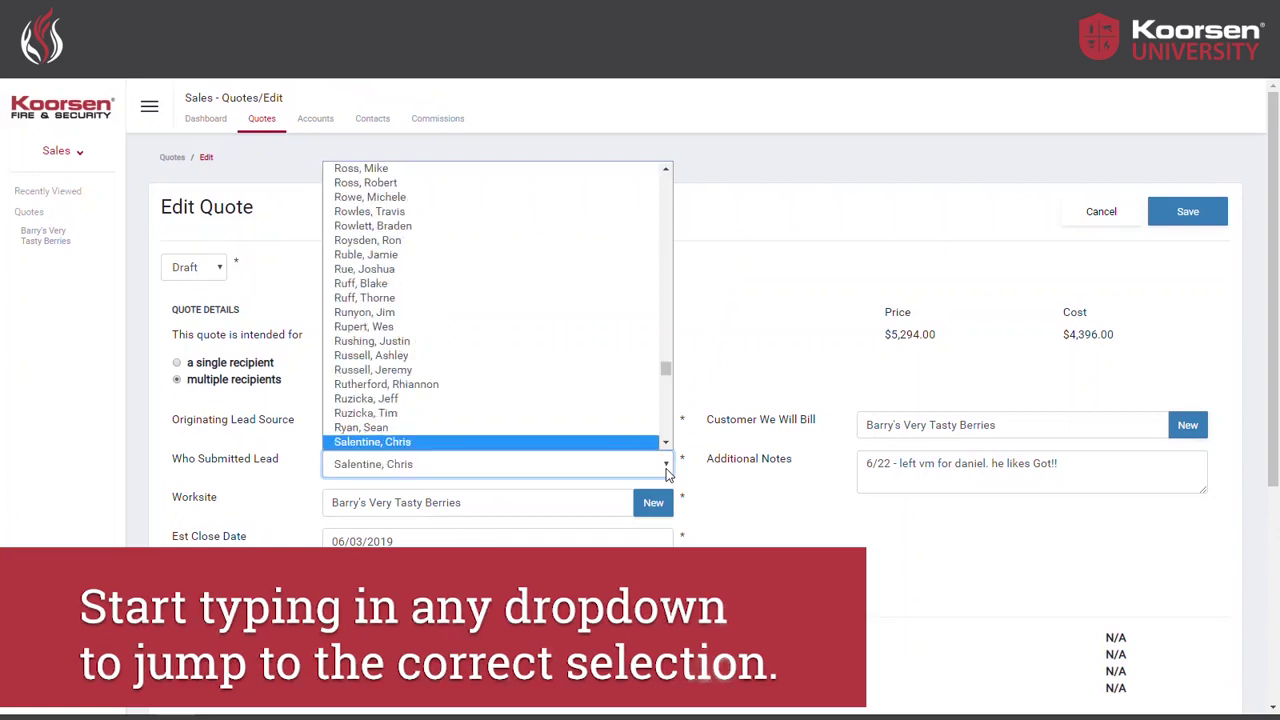
{"action": "type", "text": "se"}
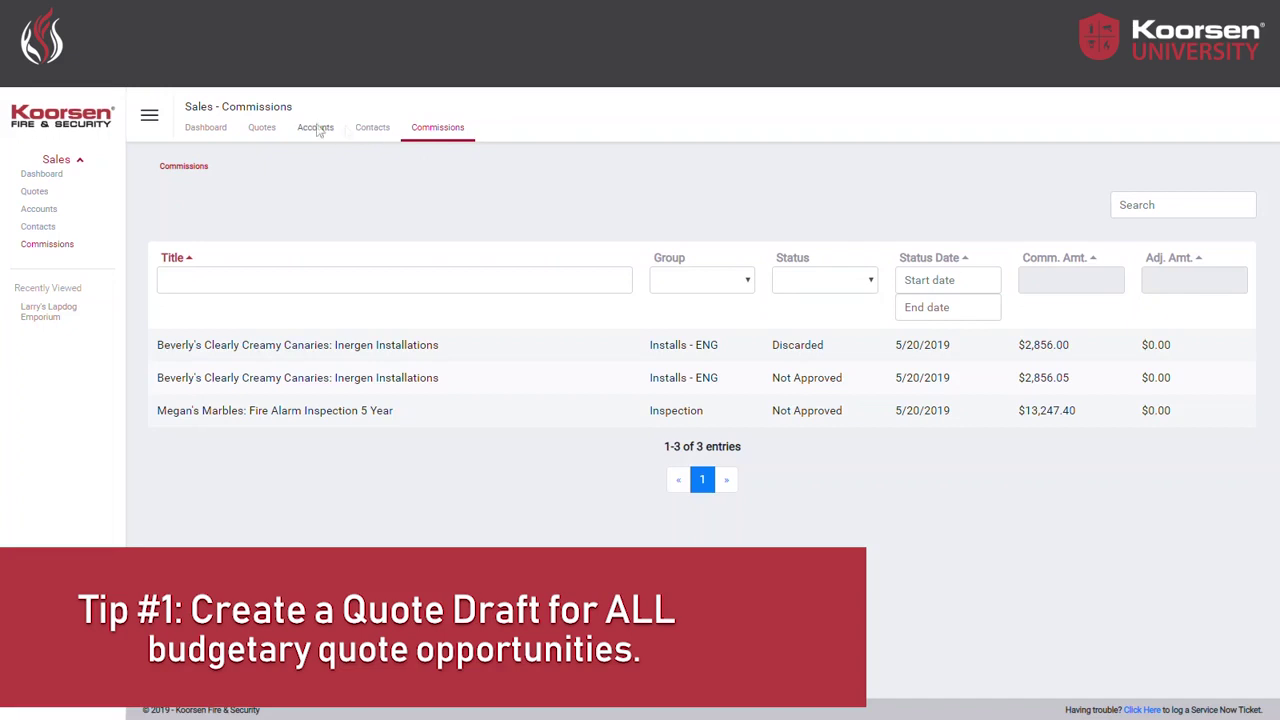
Step: Return to the quotes list and clear its worksite filter
{"action": "left_click", "coordinate": [266, 134]}
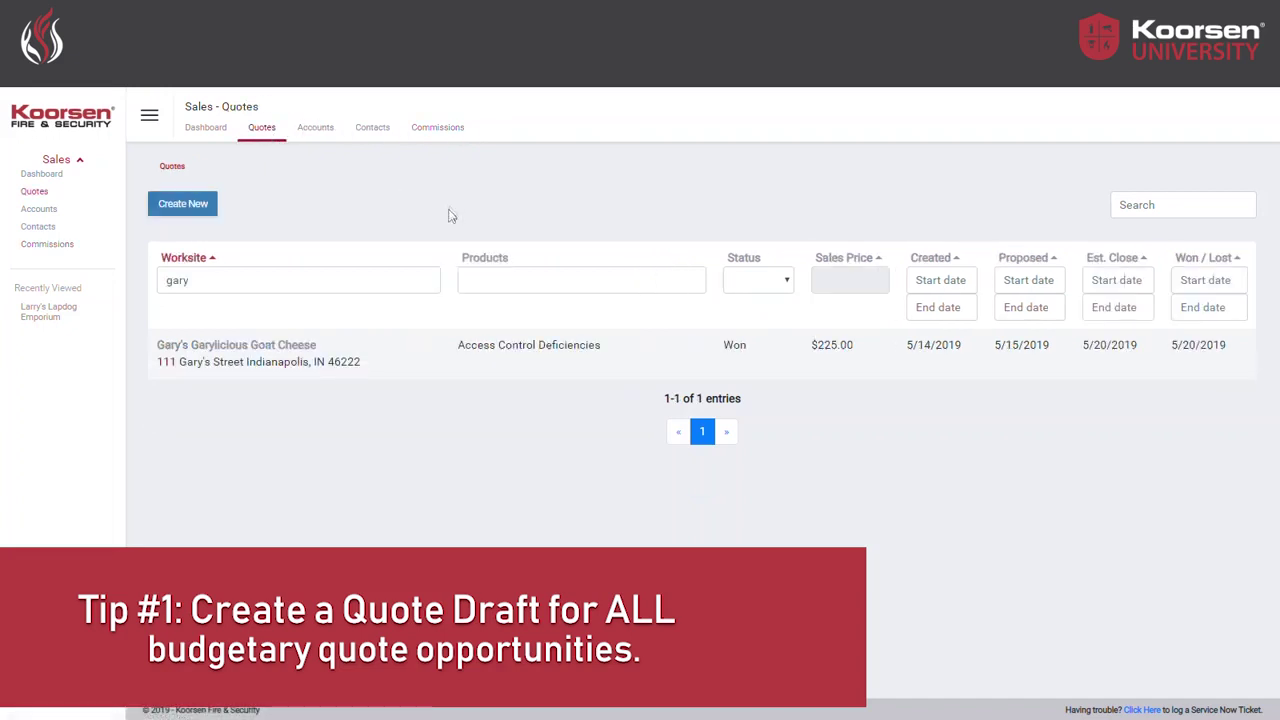
{"action": "double_click", "coordinate": [222, 282]}
{"action": "key", "text": "BackSpace"}
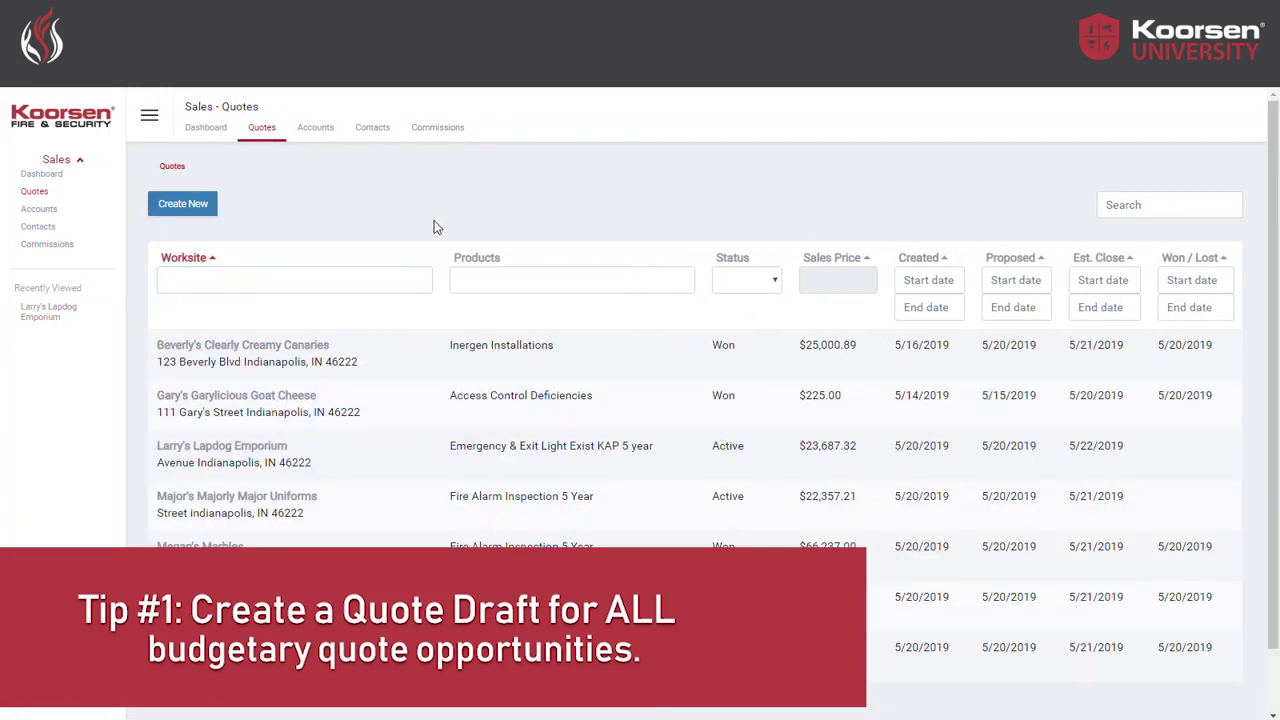
Step: Start a new quote and enter an additional note dated 5/22 about the voicemail left for the contact and what he likes
{"action": "left_click", "coordinate": [208, 205]}
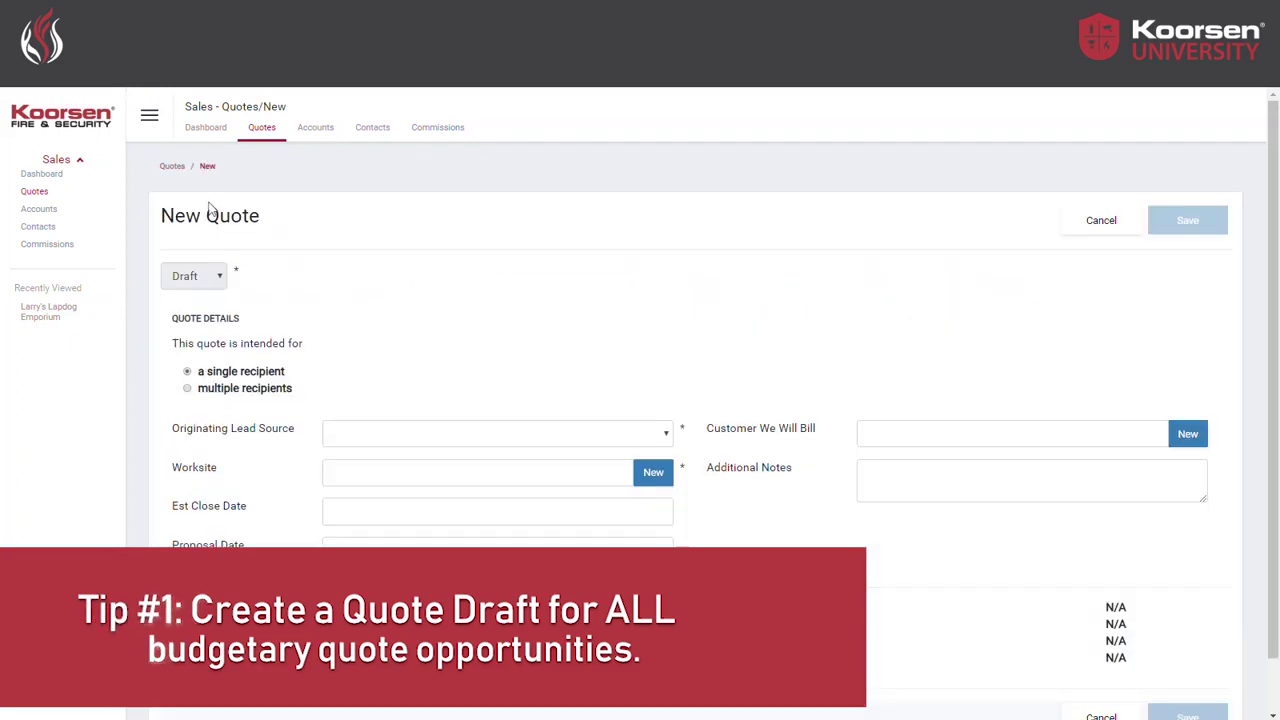
{"action": "scroll", "coordinate": [604, 345], "scroll_direction": "down", "scroll_amount": 1}
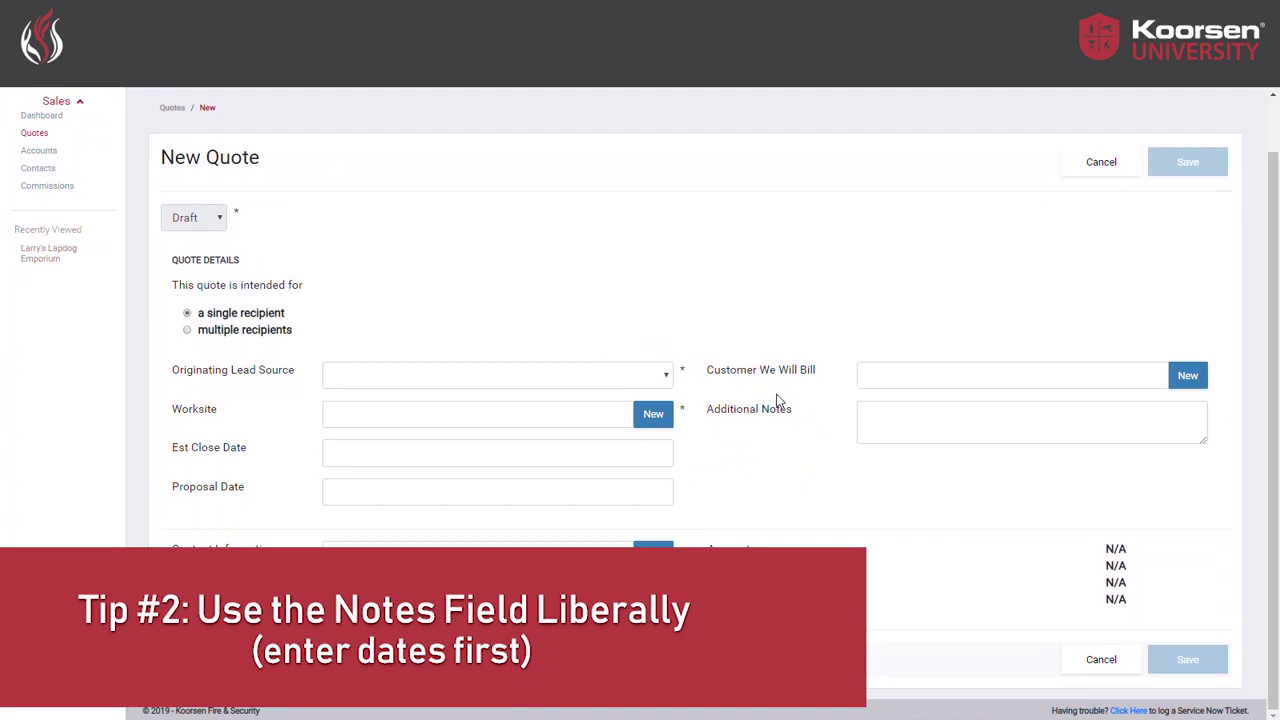
{"action": "left_click", "coordinate": [866, 411]}
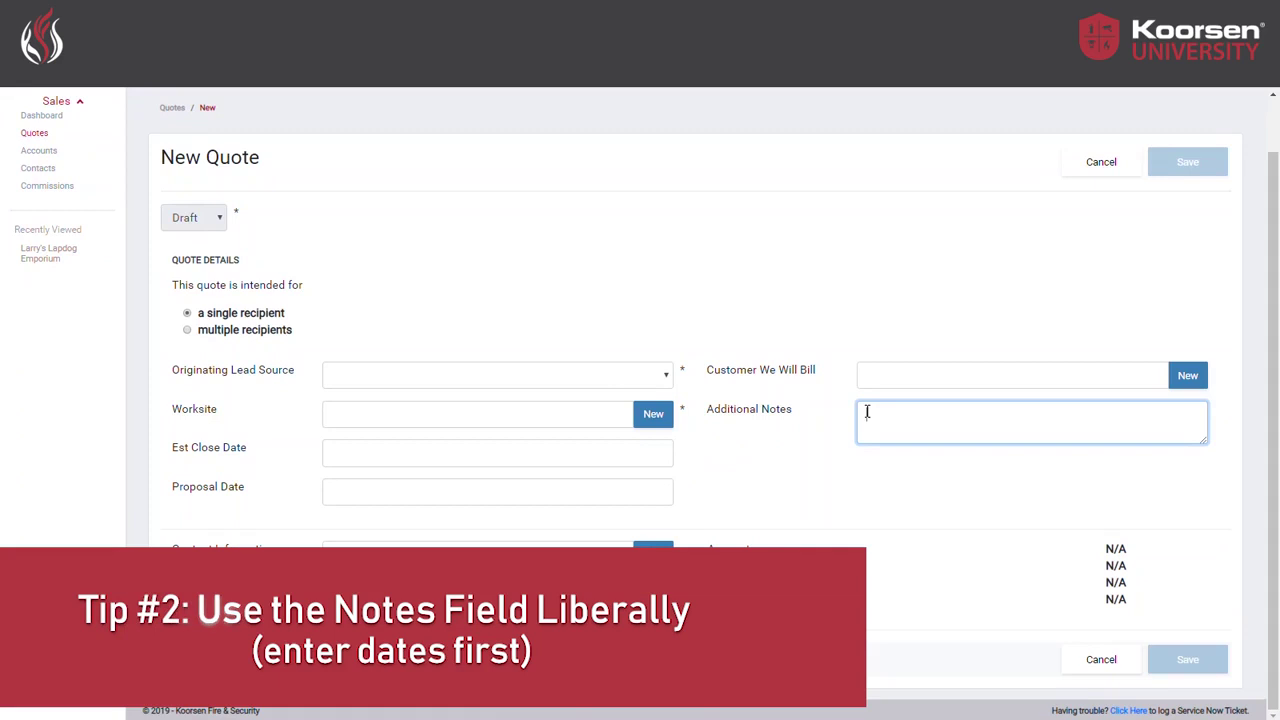
{"action": "type", "text": "5/22 - "}
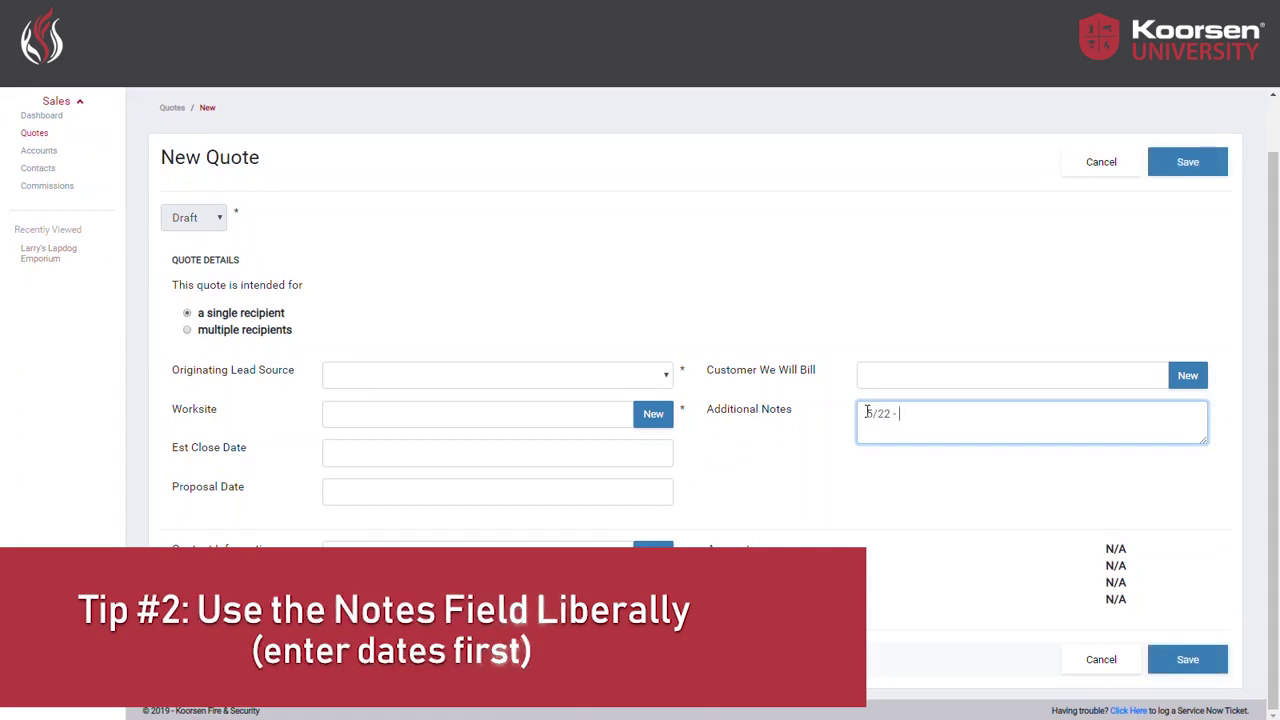
{"action": "type", "text": "left vm for danie"}
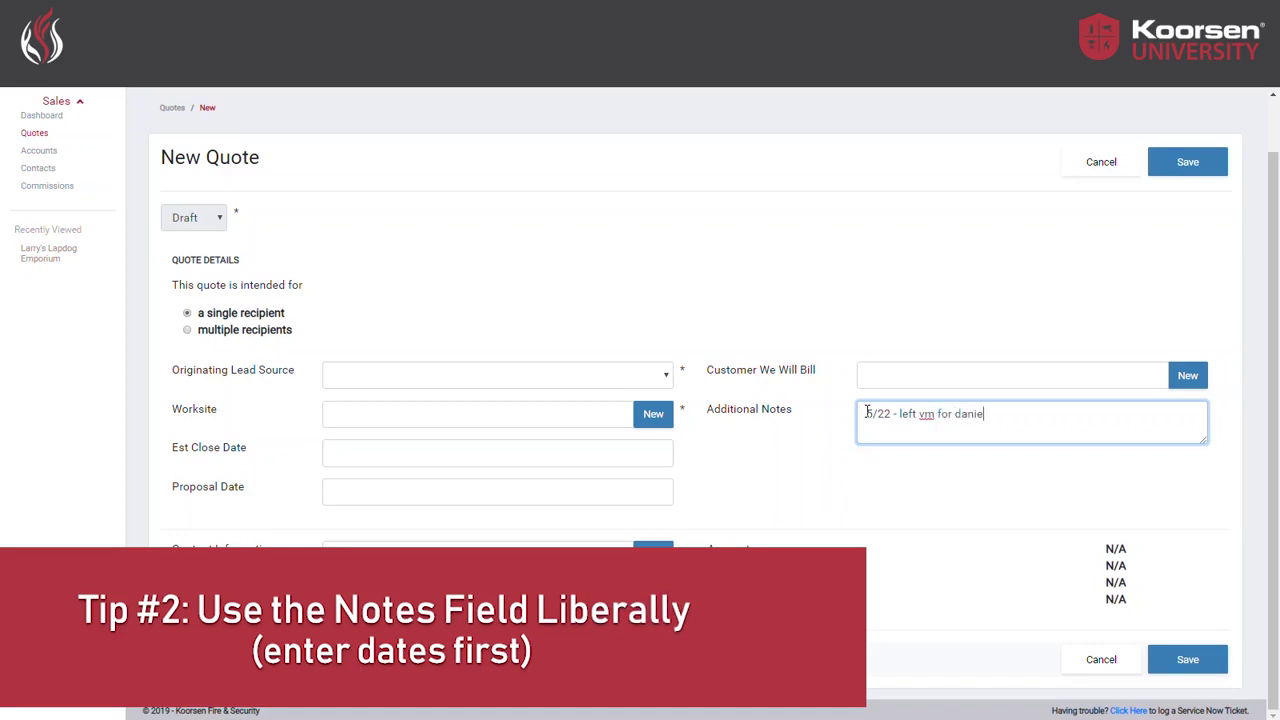
{"action": "type", "text": "l. he likes"}
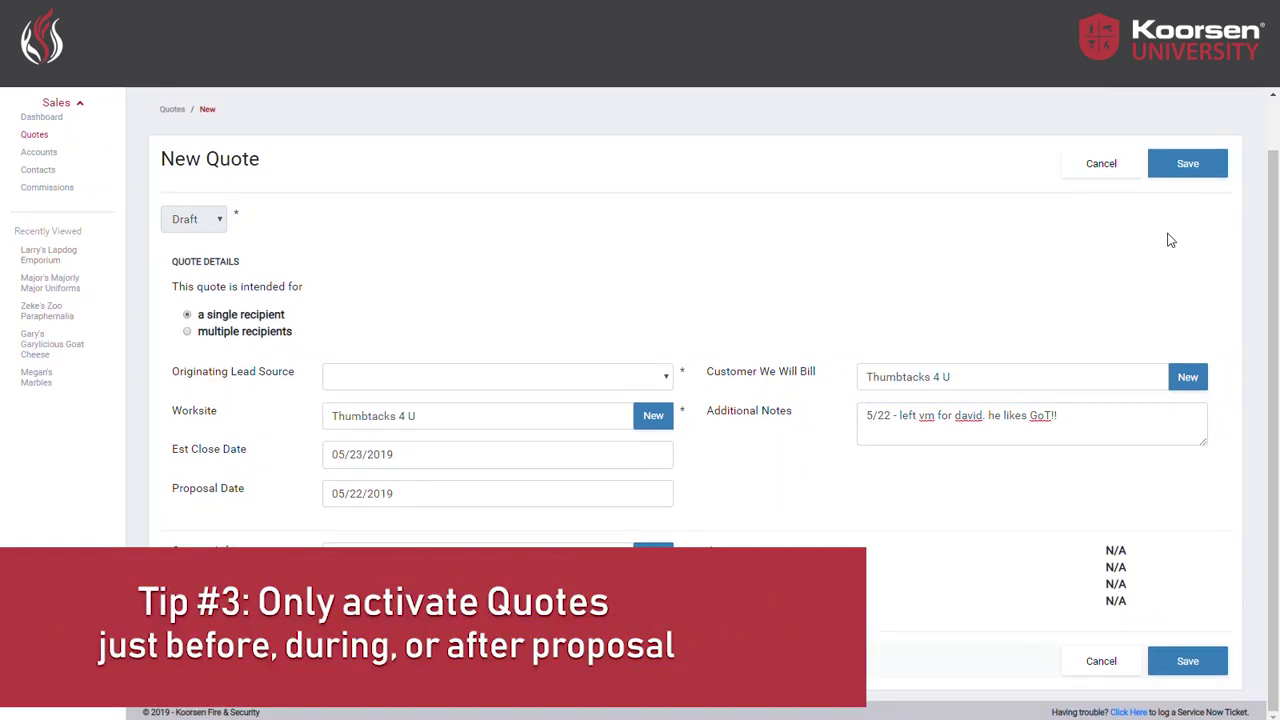
Step: Set the originating lead source of the Thumbtacks 4 U quote to Self-Generated and save the draft
{"action": "left_click", "coordinate": [600, 376]}
{"action": "left_click", "coordinate": [529, 411]}
{"action": "left_click", "coordinate": [1187, 163]}
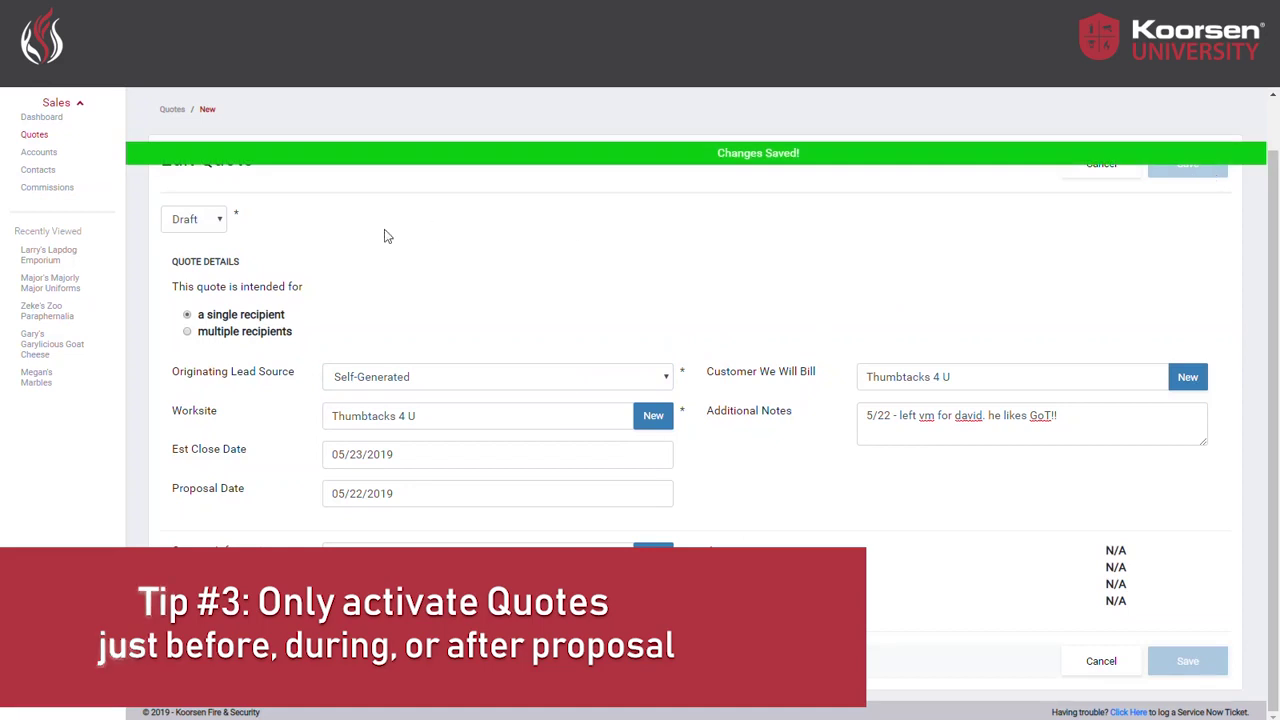
Step: Change the Thumbtacks 4 U quote's status to Active and check its proposal date
{"action": "left_click", "coordinate": [193, 219]}
{"action": "left_click", "coordinate": [198, 271]}
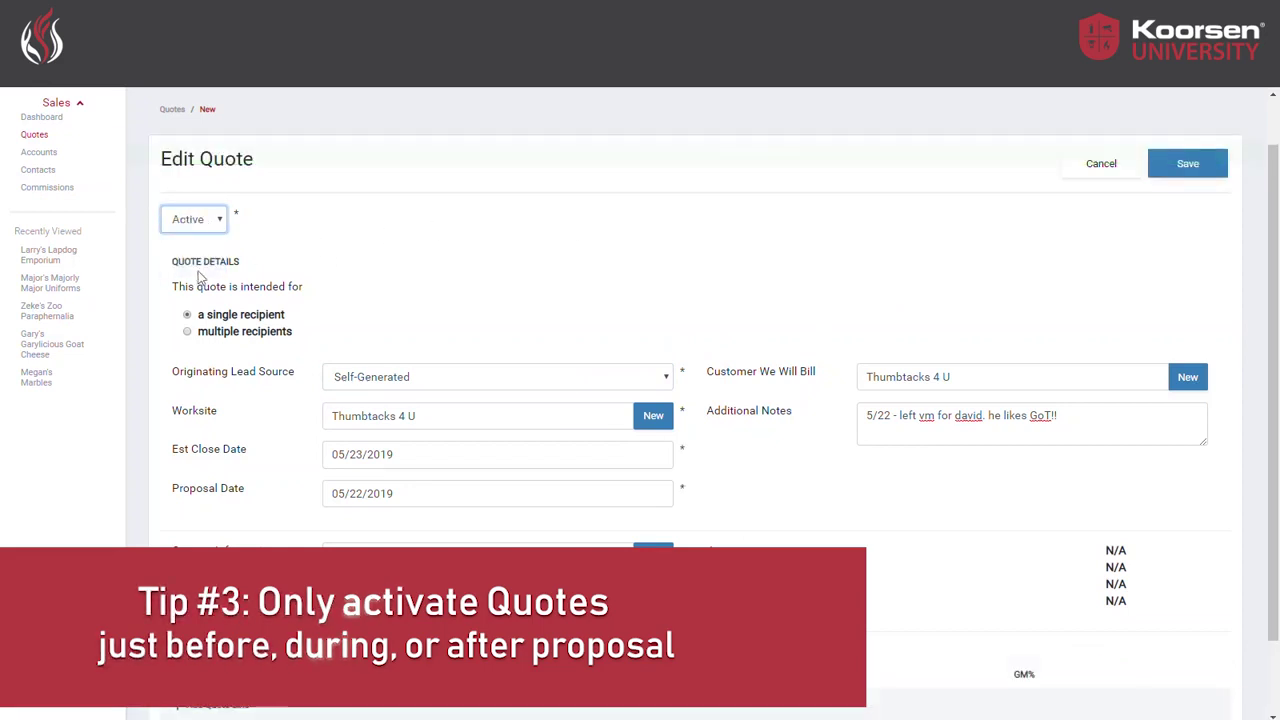
{"action": "left_click", "coordinate": [435, 265]}
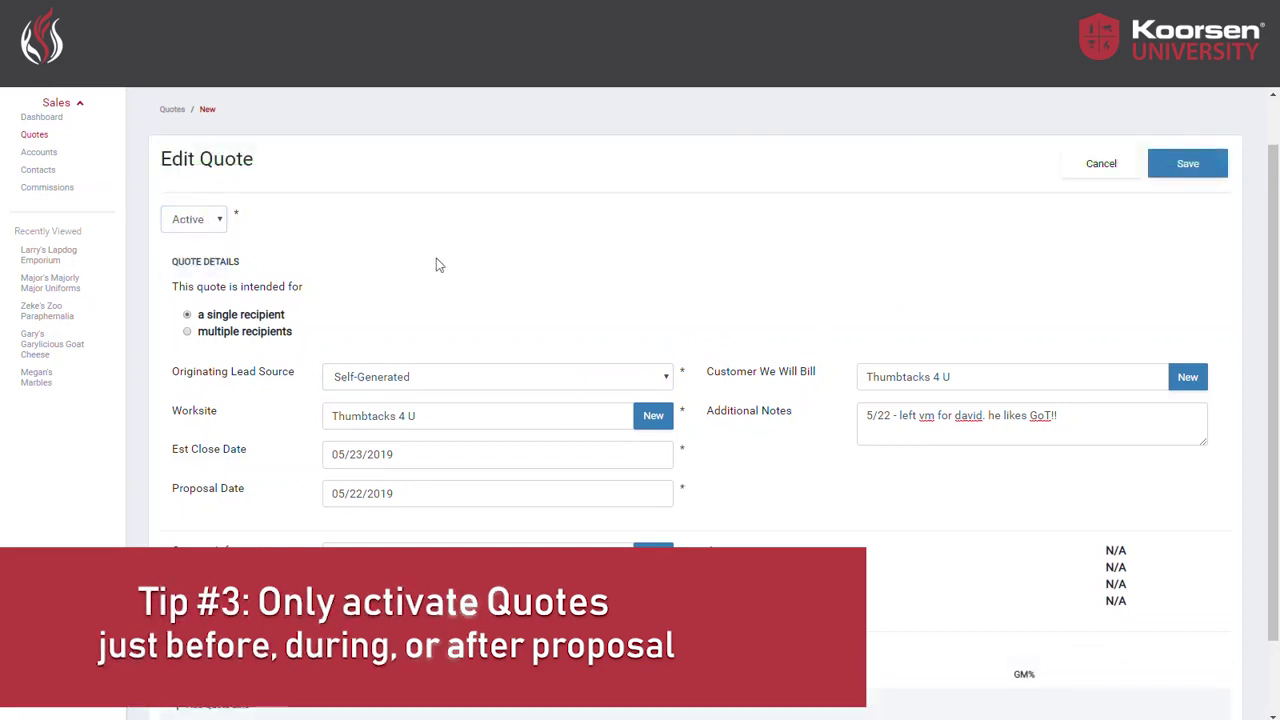
{"action": "left_click", "coordinate": [226, 492]}
{"action": "left_click", "coordinate": [229, 503]}
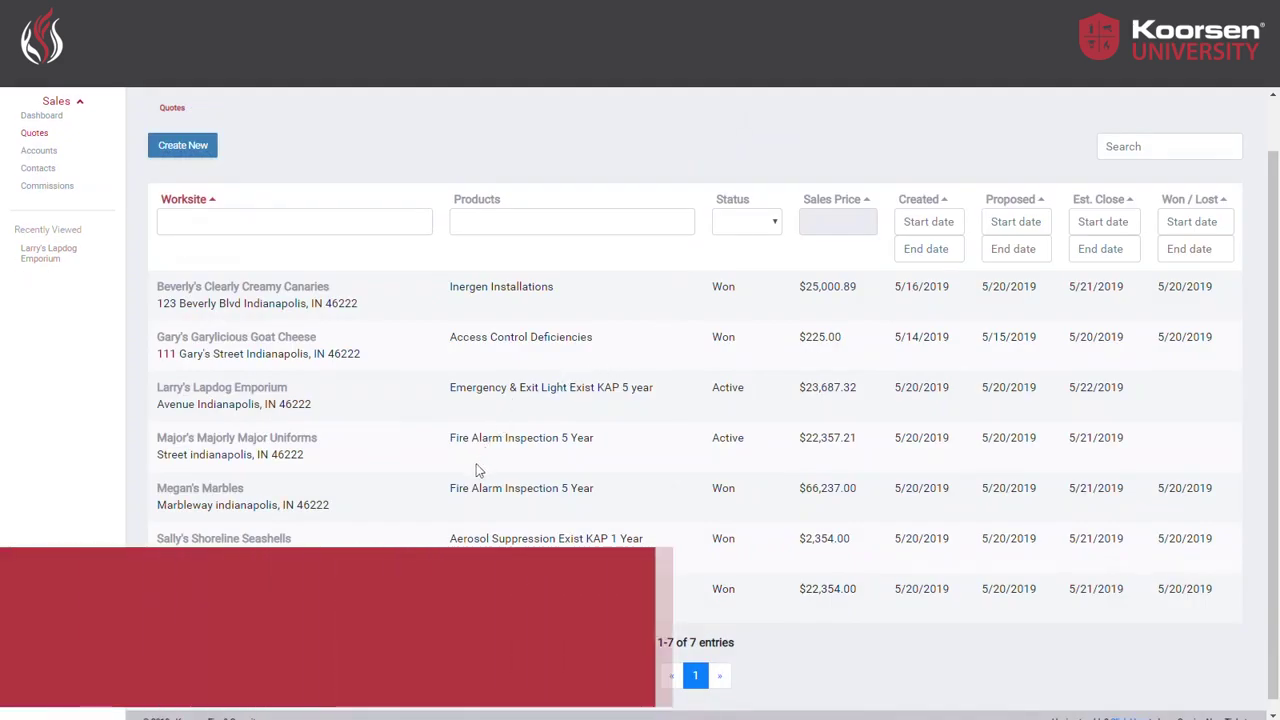
Step: Expand the Larry's Lapdog Emporium quote, review its details and estimated close date, and collapse it
{"action": "scroll", "coordinate": [476, 470], "scroll_direction": "down", "scroll_amount": 1}
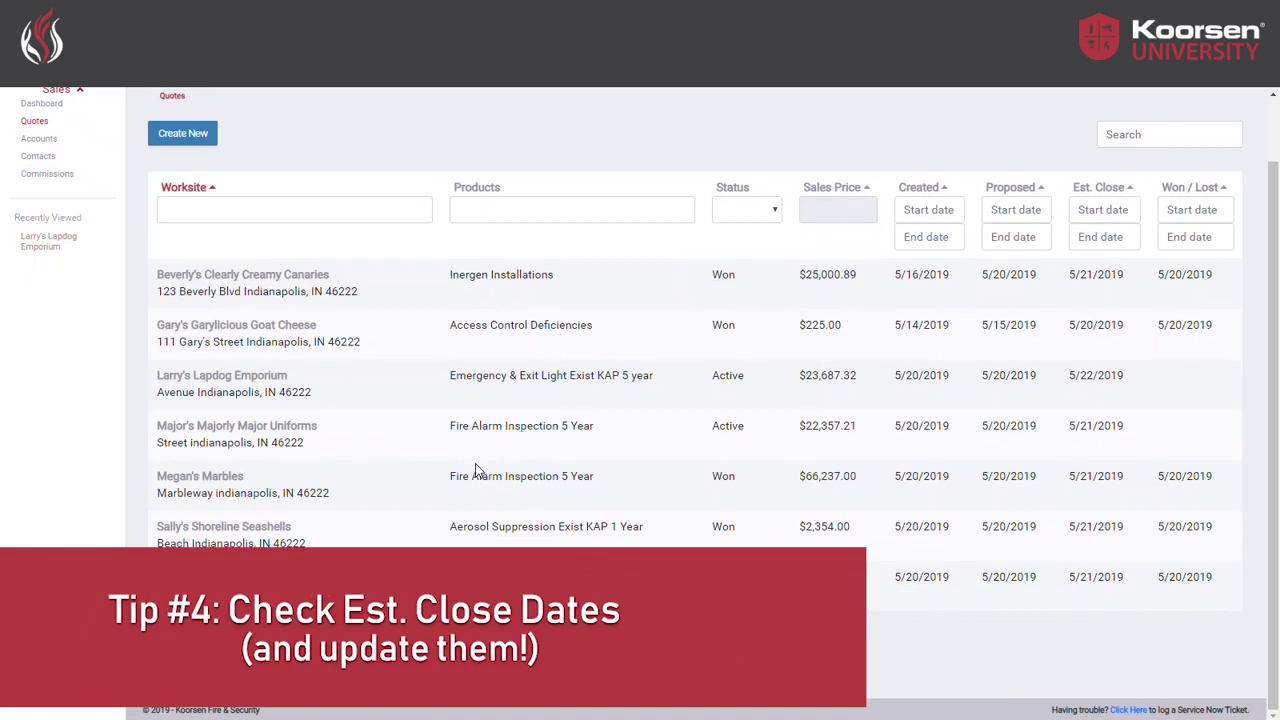
{"action": "left_click", "coordinate": [521, 374]}
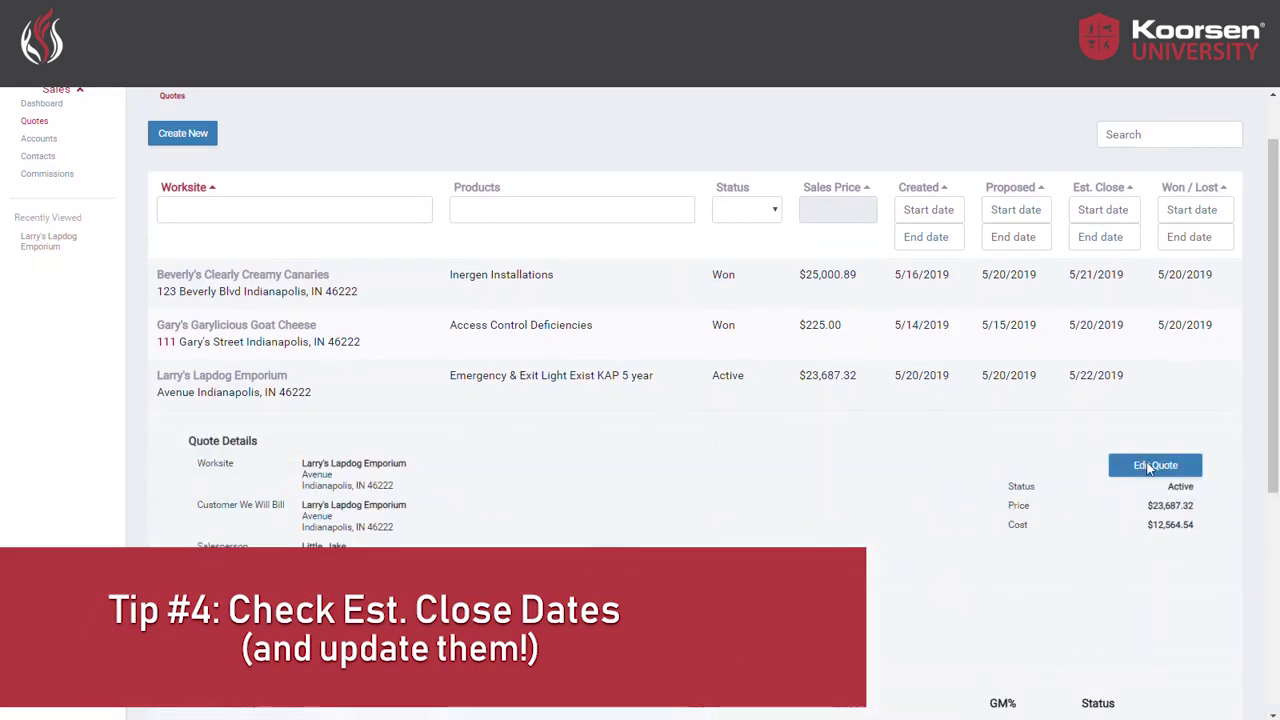
{"action": "scroll", "coordinate": [1149, 468], "scroll_direction": "down", "scroll_amount": 1}
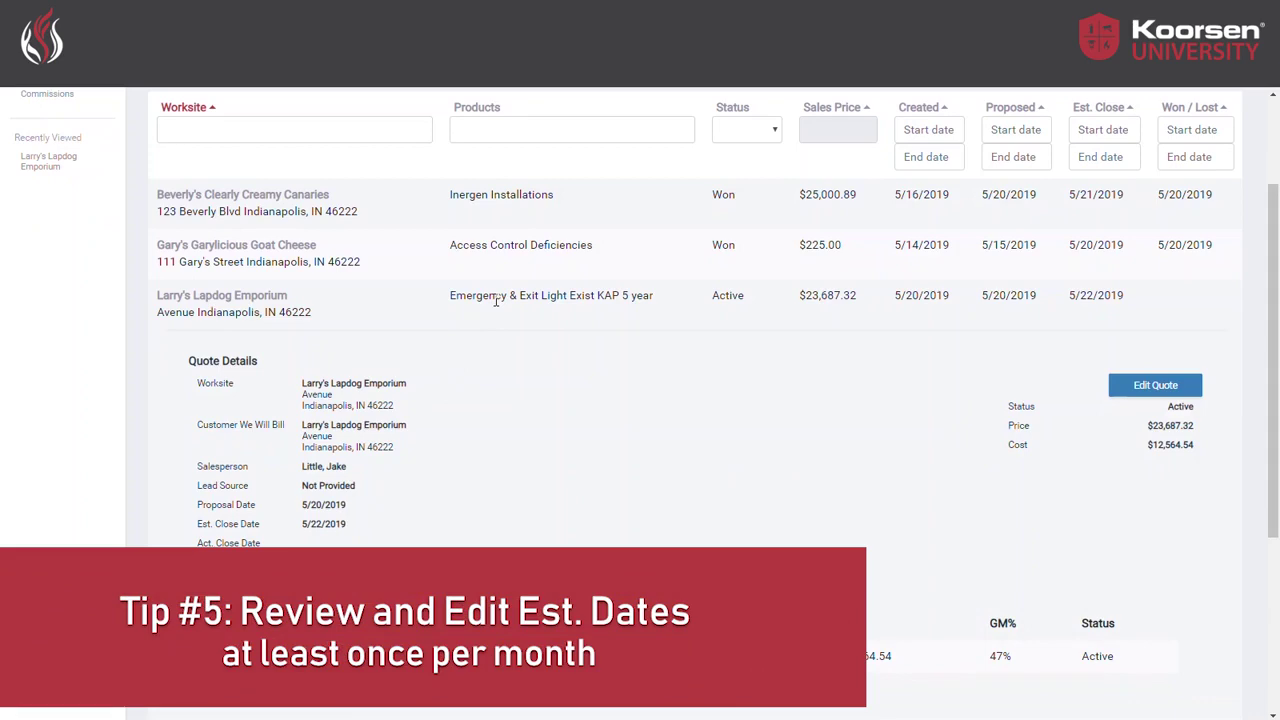
{"action": "left_click", "coordinate": [495, 300]}
{"action": "scroll", "coordinate": [686, 377], "scroll_direction": "up", "scroll_amount": 2}
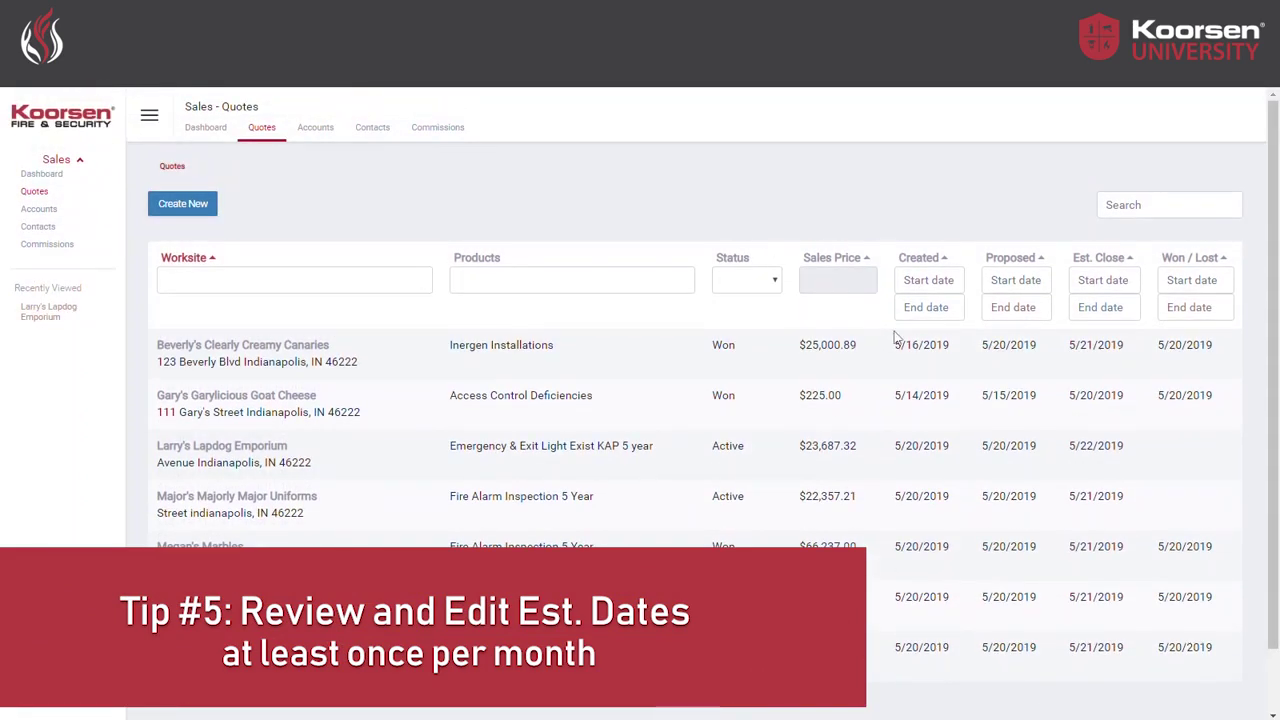
Step: Filter the quotes by an estimated close end date of 05/22/2019 and the status Active
{"action": "left_click", "coordinate": [1086, 308]}
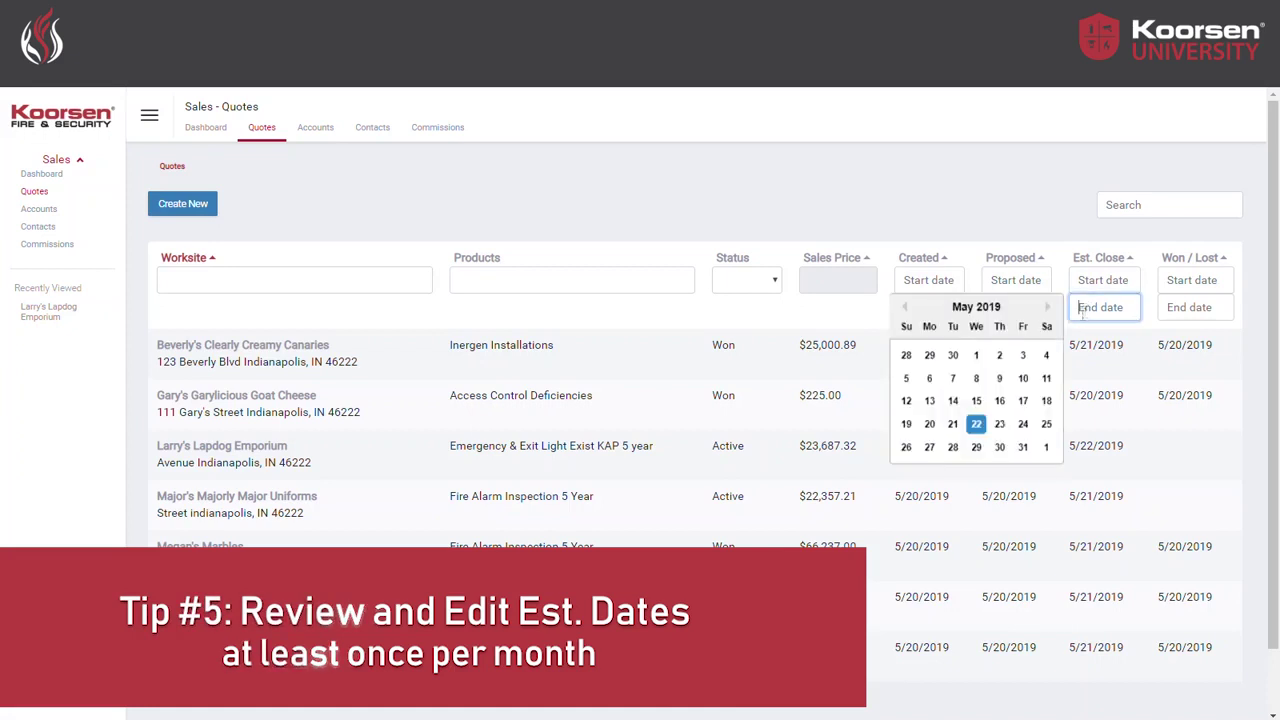
{"action": "left_click", "coordinate": [977, 425]}
{"action": "left_click", "coordinate": [745, 284]}
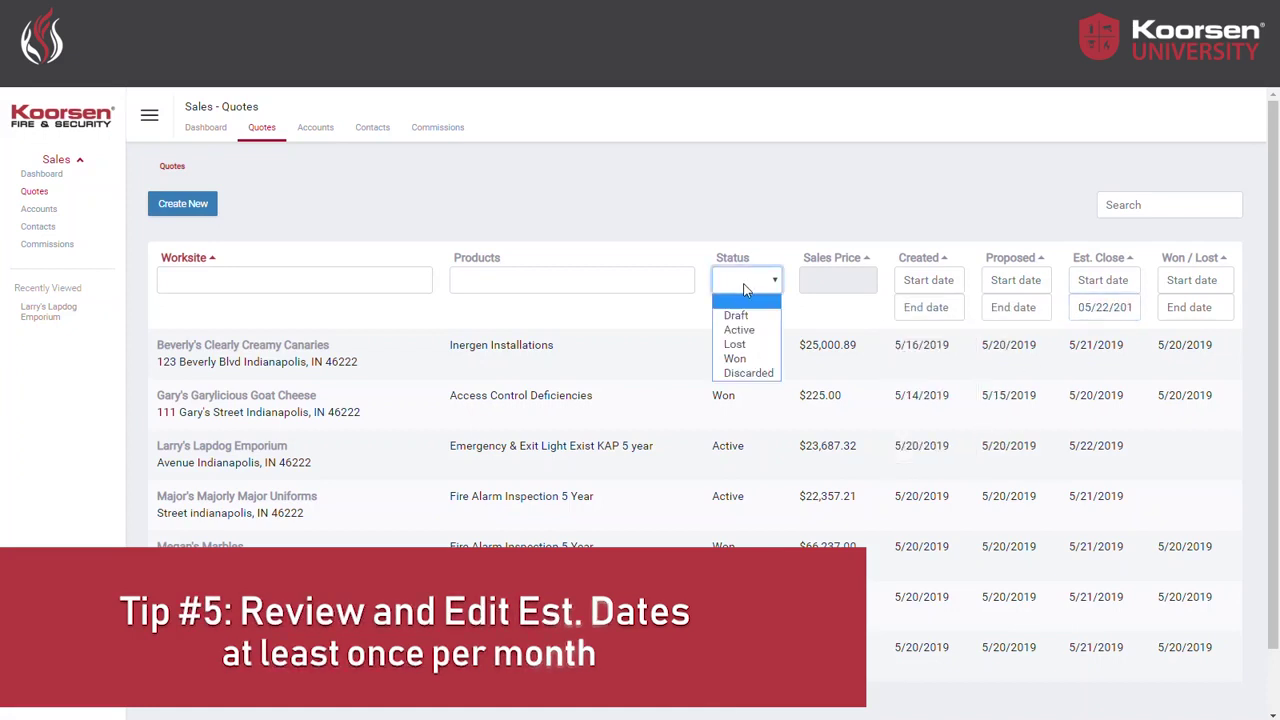
{"action": "left_click", "coordinate": [739, 329]}
{"action": "left_click", "coordinate": [778, 340]}
{"action": "left_click", "coordinate": [758, 352]}
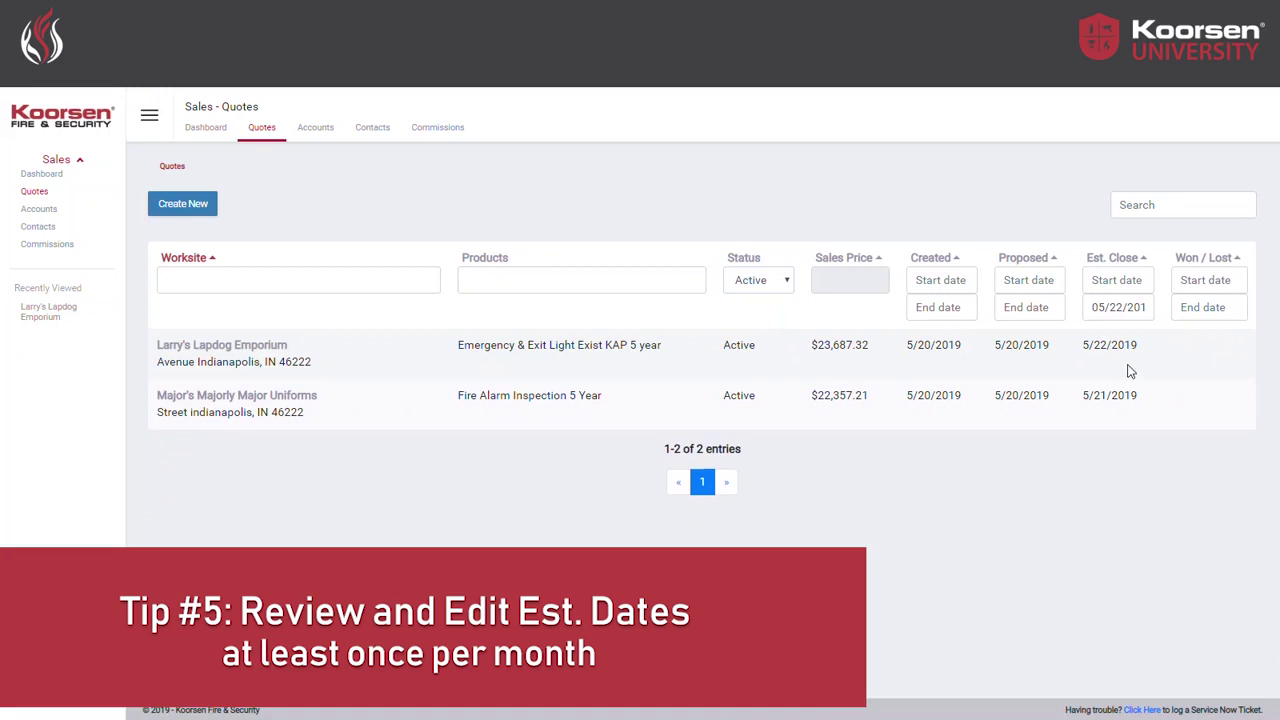
{"action": "left_click", "coordinate": [778, 284]}
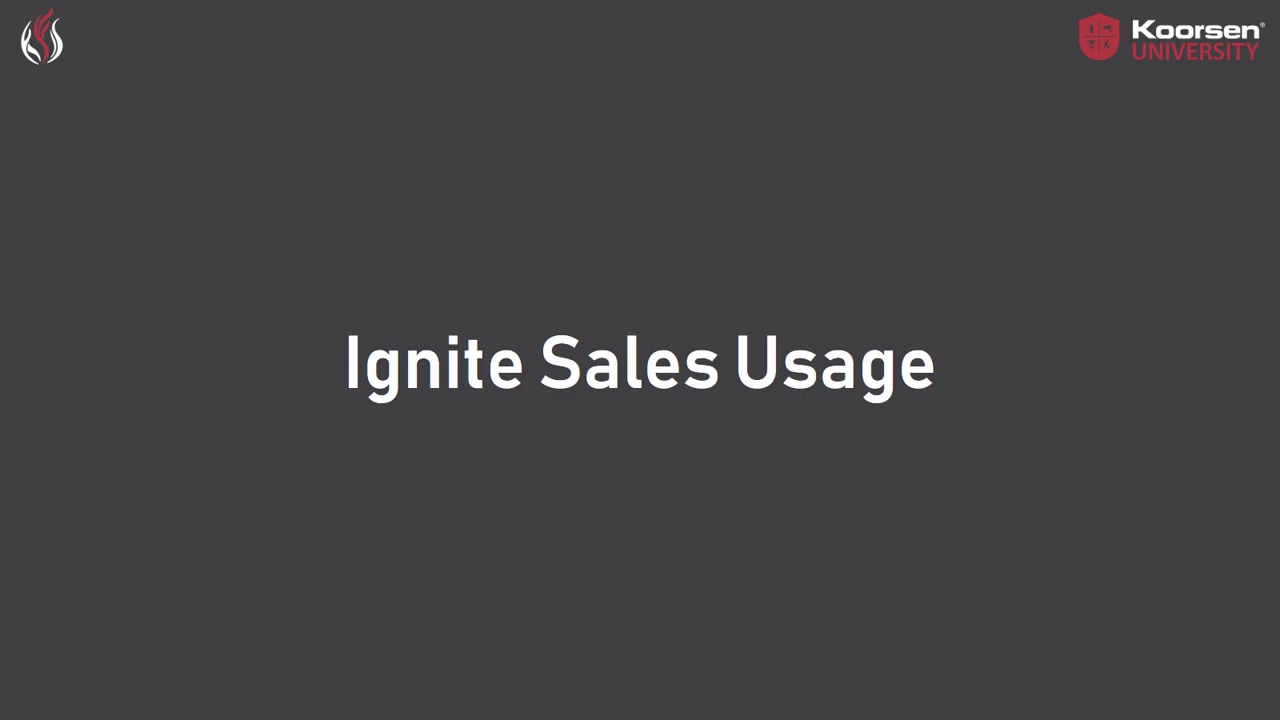